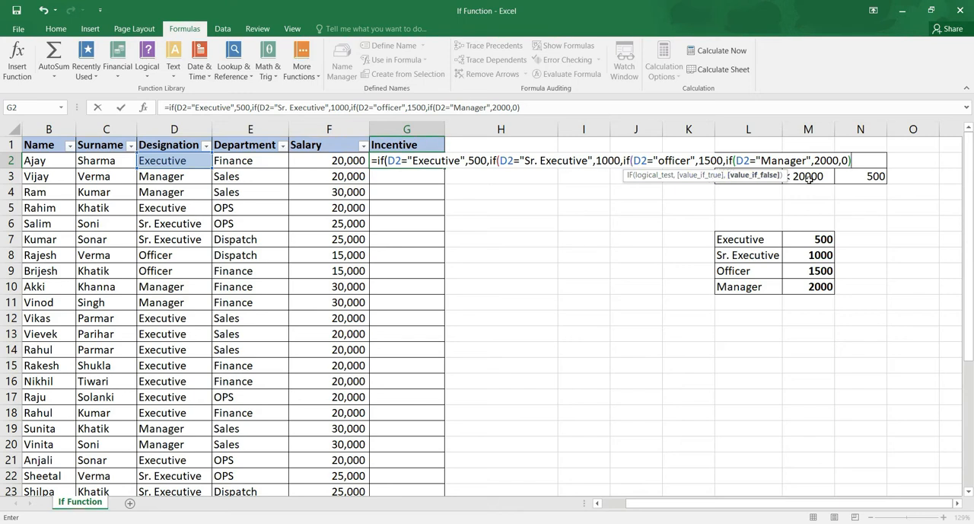
Complete the nested designation IF formula in G2 with its remaining closing parentheses and enter it.
text())))
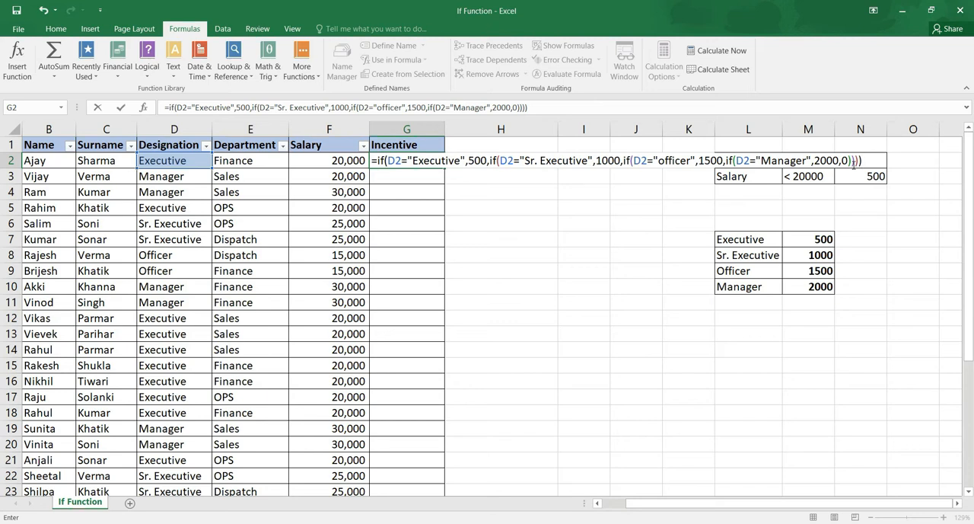
key(Return)
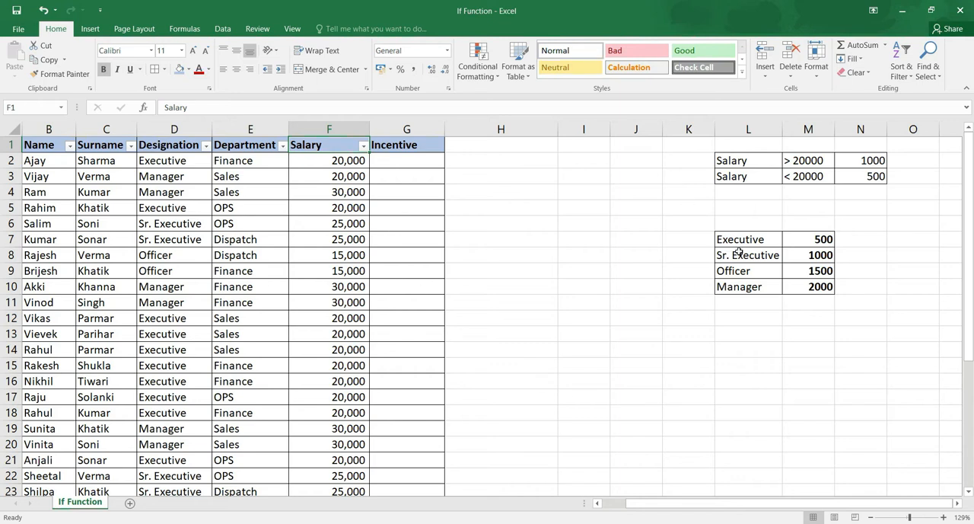
Review the salary-based incentive criteria in L2:N3 and the designation-based incentive table in L7:M10.
drag(728, 162, 853, 187)
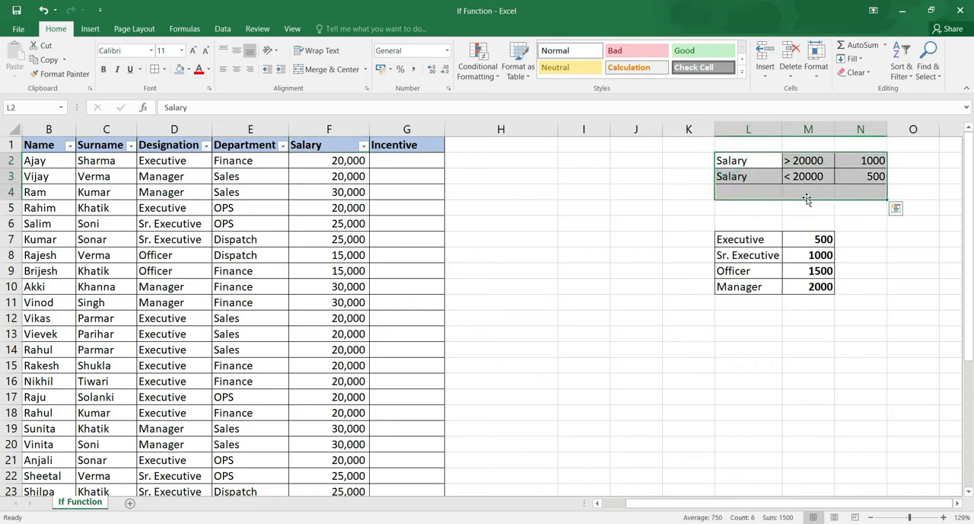
click(438, 195)
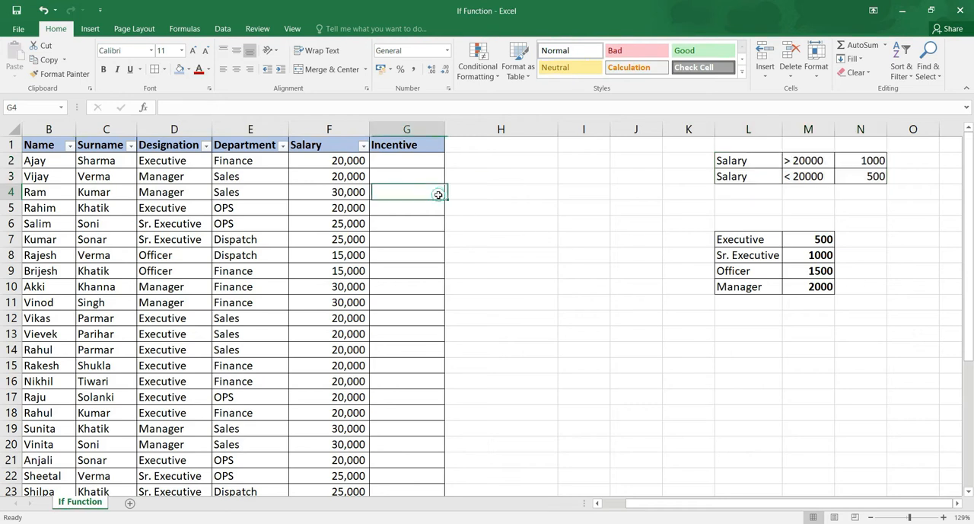
click(749, 239)
drag(790, 274, 811, 285)
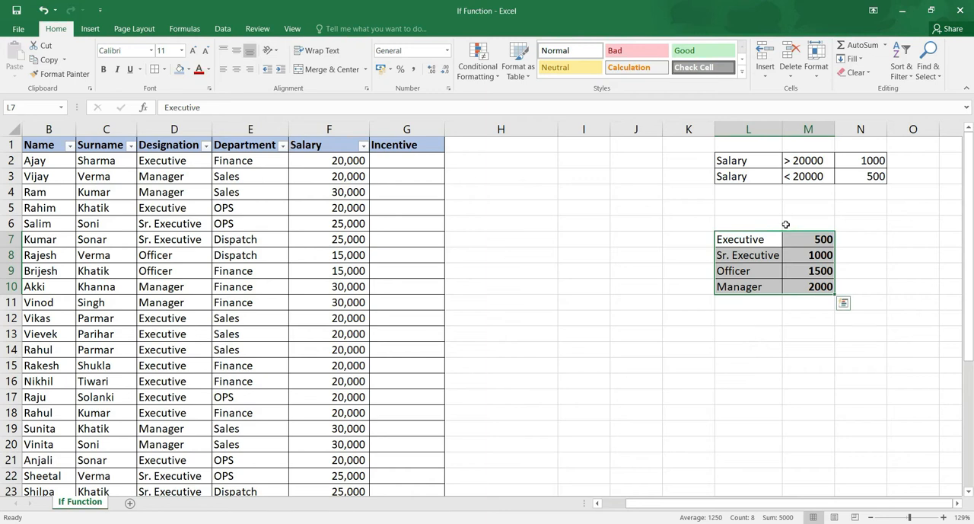
drag(749, 160, 869, 187)
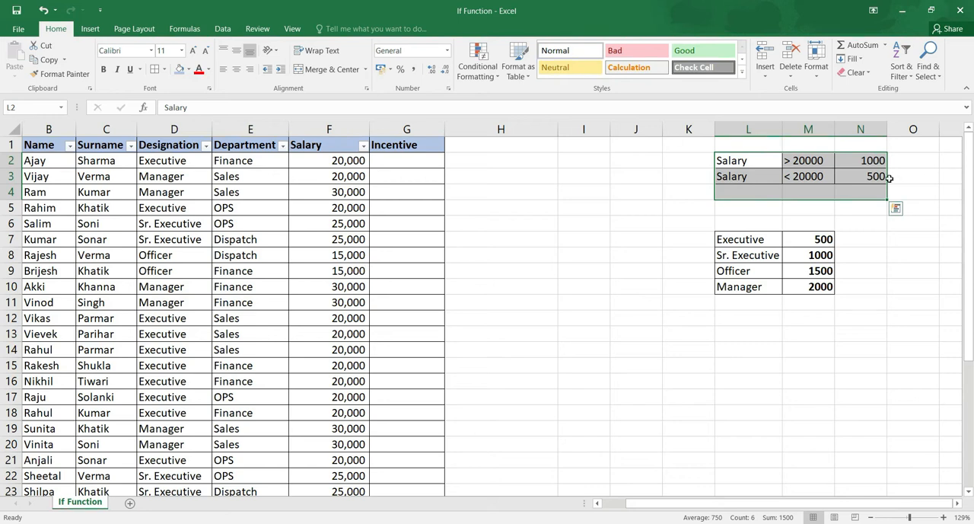
Change the first salary criterion in M2 to >=20000.
click(800, 162)
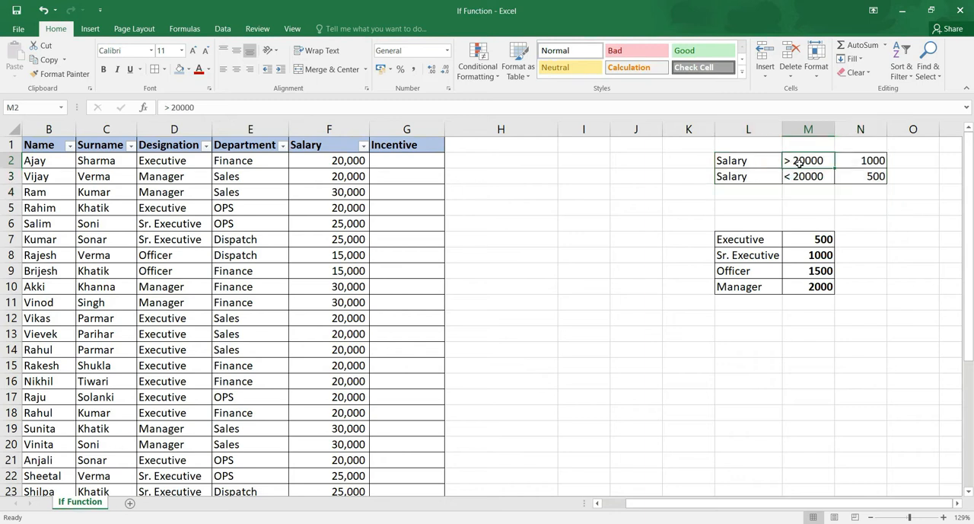
double_click(793, 159)
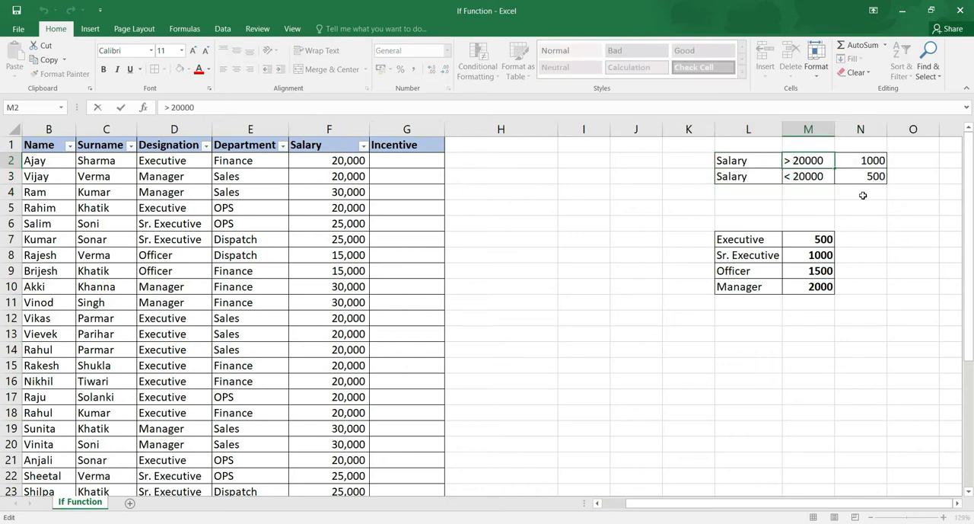
key(BackSpace)
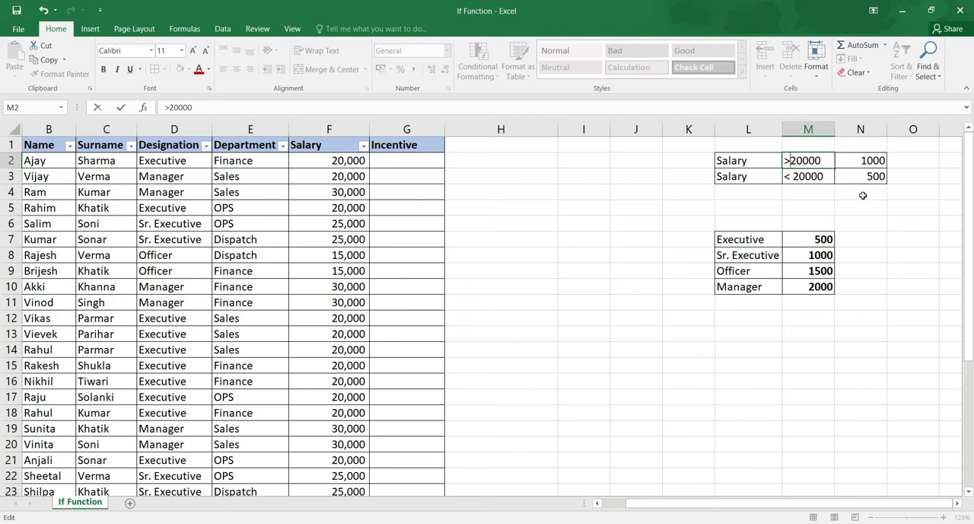
key(BackSpace)
text(=)
key(BackSpace)
text(>=)
key(Return)
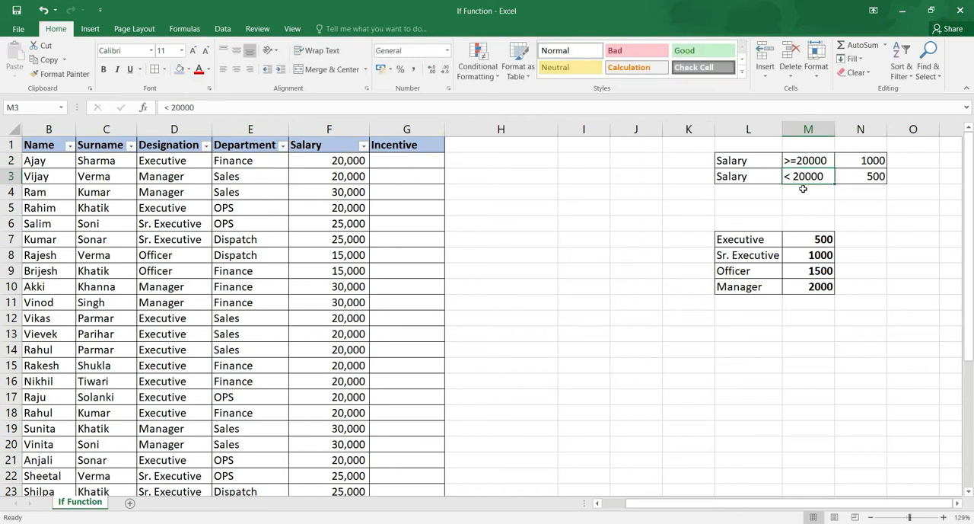
click(869, 178)
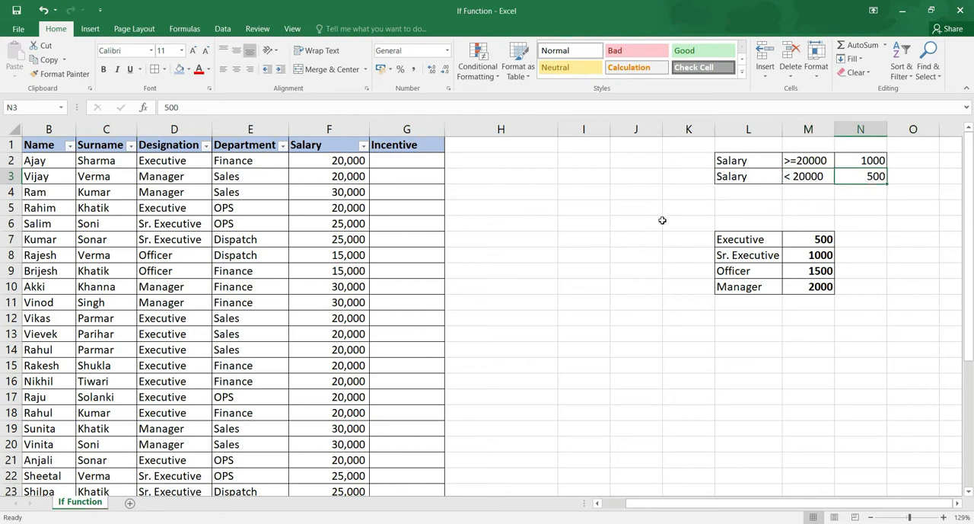
Insert the IF function from the Logical category into the first Incentive cell, G2.
click(404, 161)
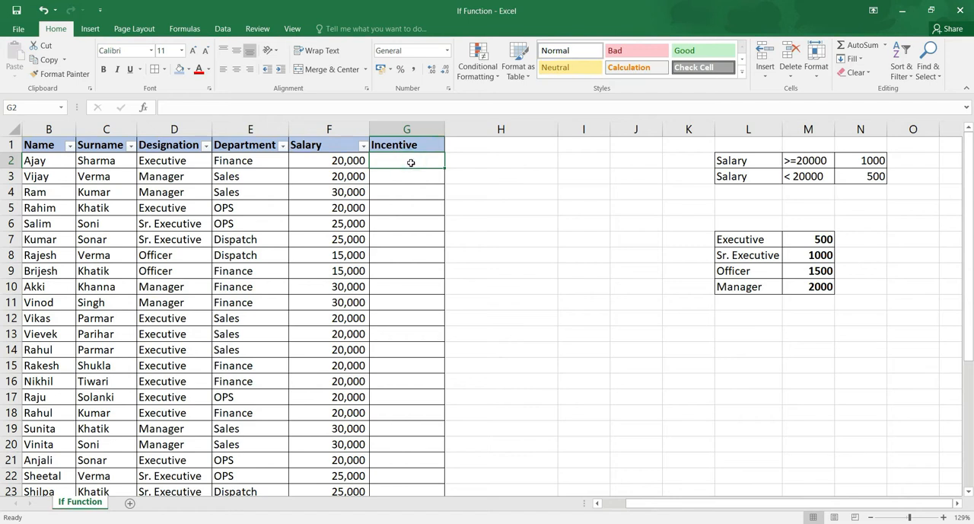
click(185, 29)
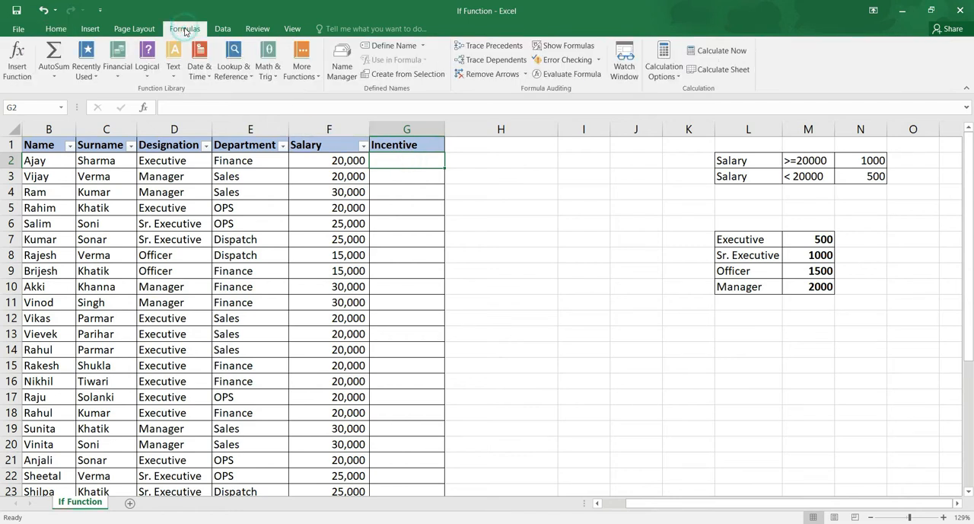
click(23, 79)
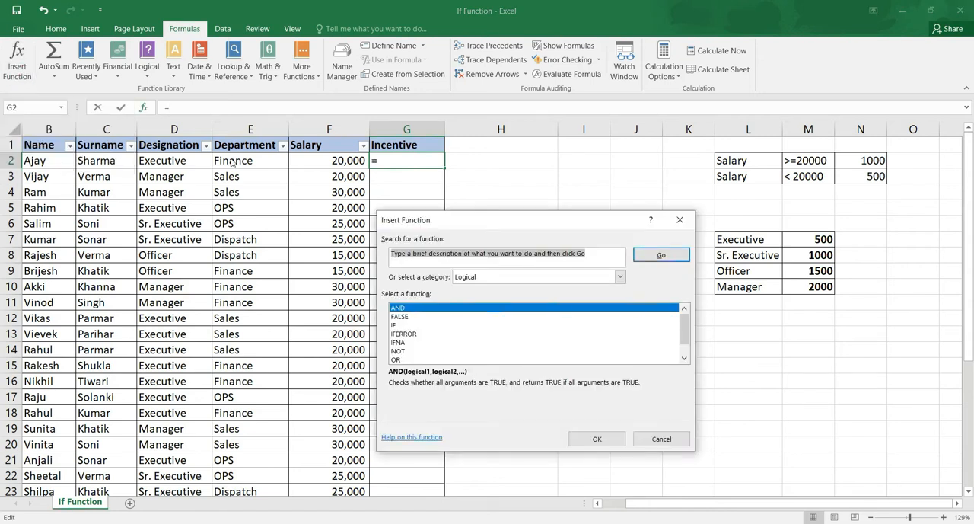
click(395, 326)
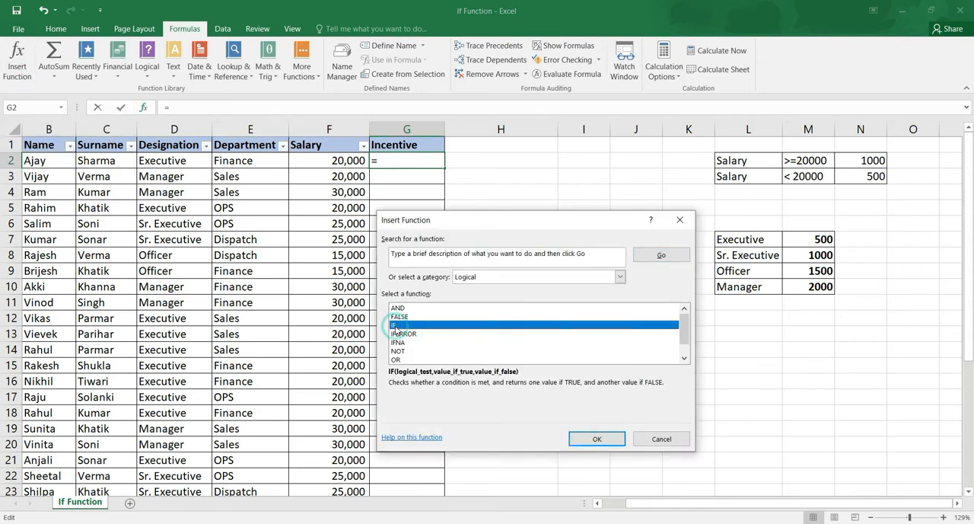
click(497, 278)
click(497, 277)
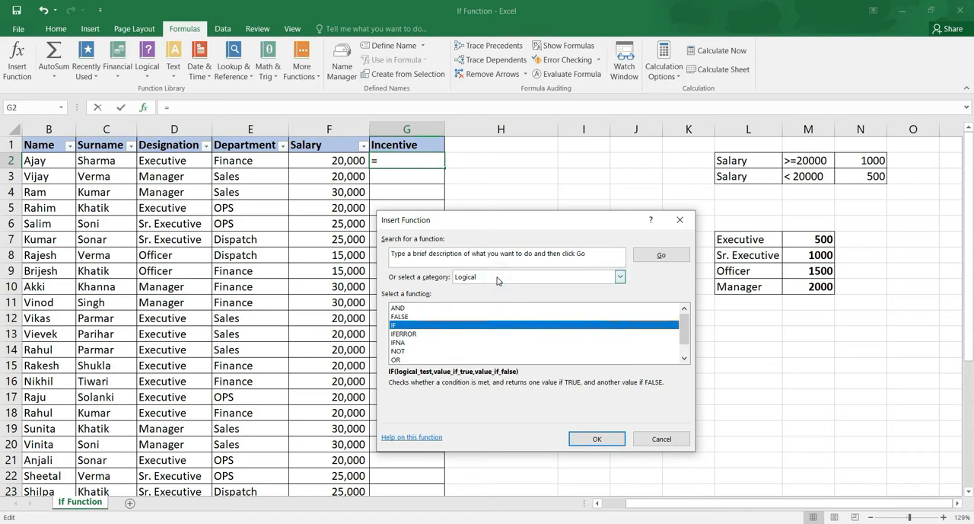
click(401, 333)
click(399, 325)
click(596, 438)
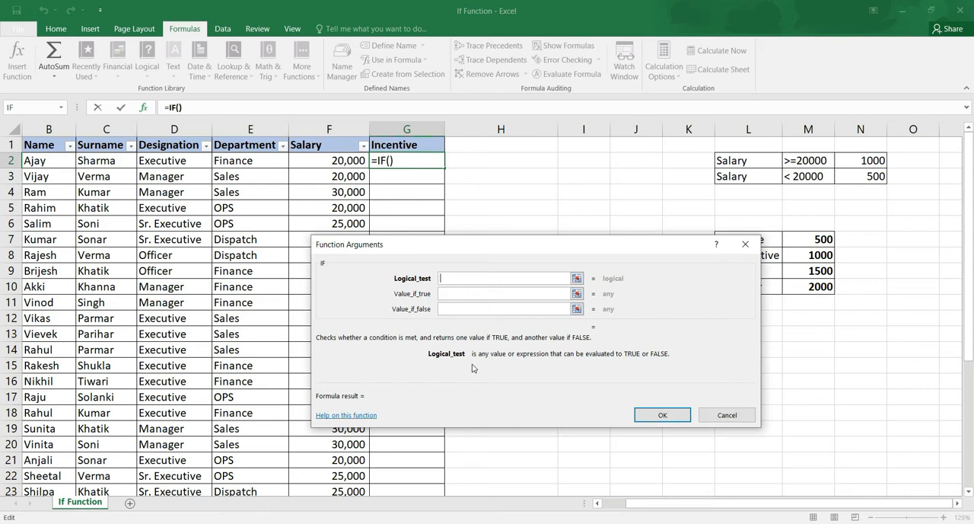
Set the IF arguments to logical test f2>=20000, value if true 1000 and value if false 500, and confirm the formula.
text(f2>=20000)
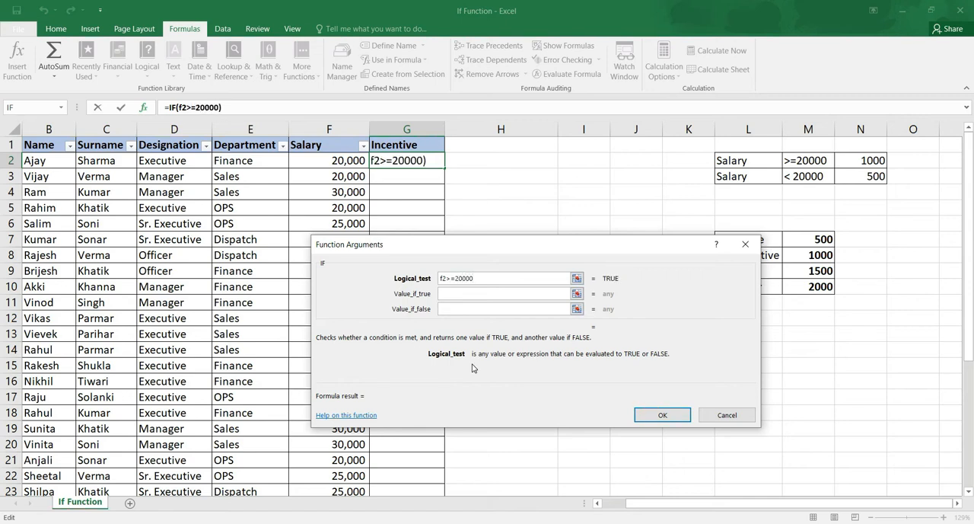
key(Tab)
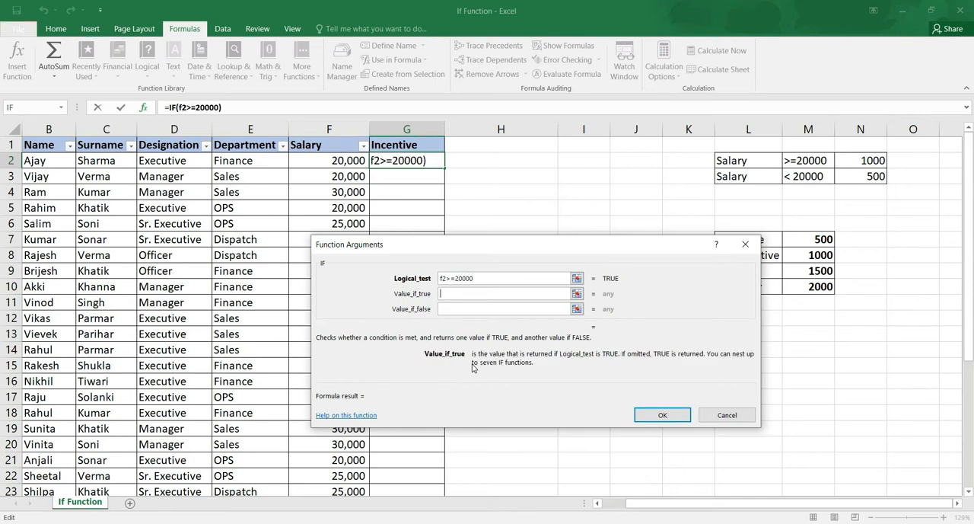
click(480, 297)
text(1000)
key(Tab)
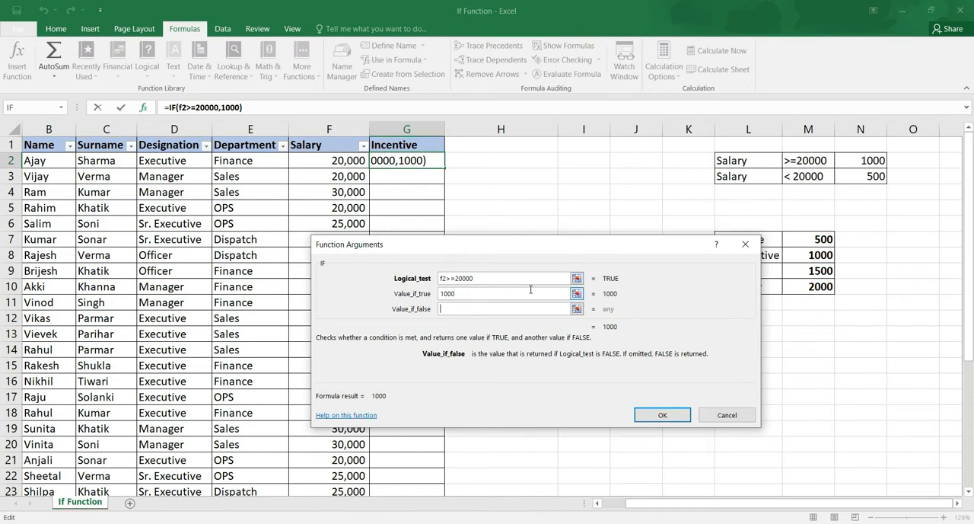
text(500)
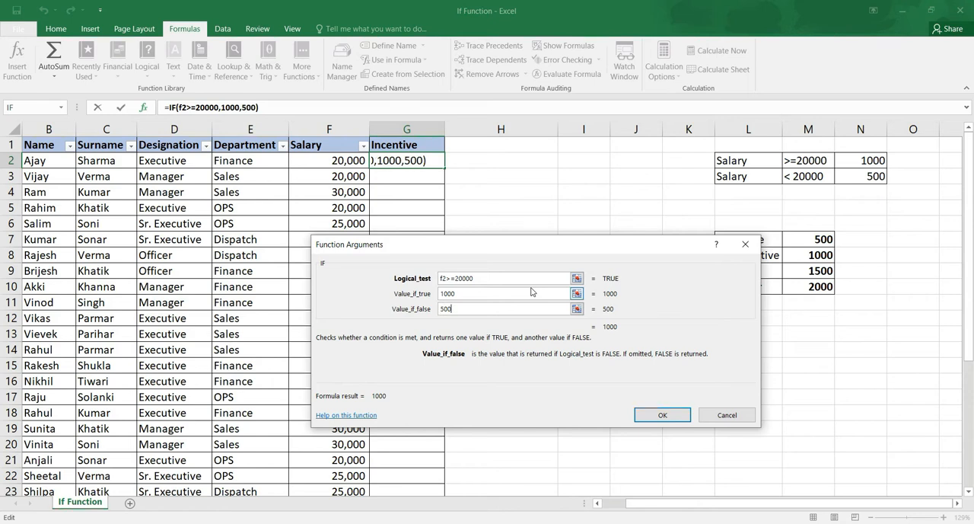
click(665, 417)
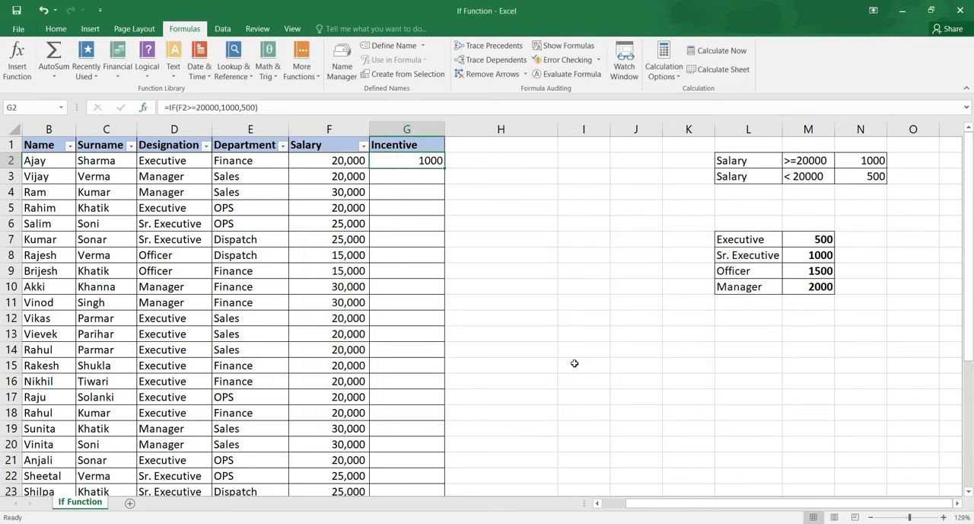
Copy the incentive formula from G2 down the Incentive column through G33.
key(ctrl+c)
key(shift+Down)
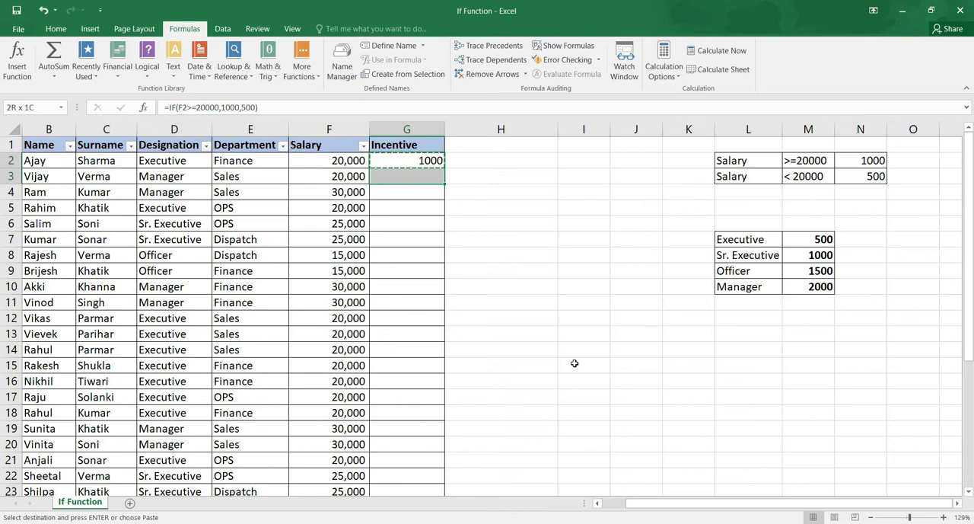
key(Up)
key(Down)
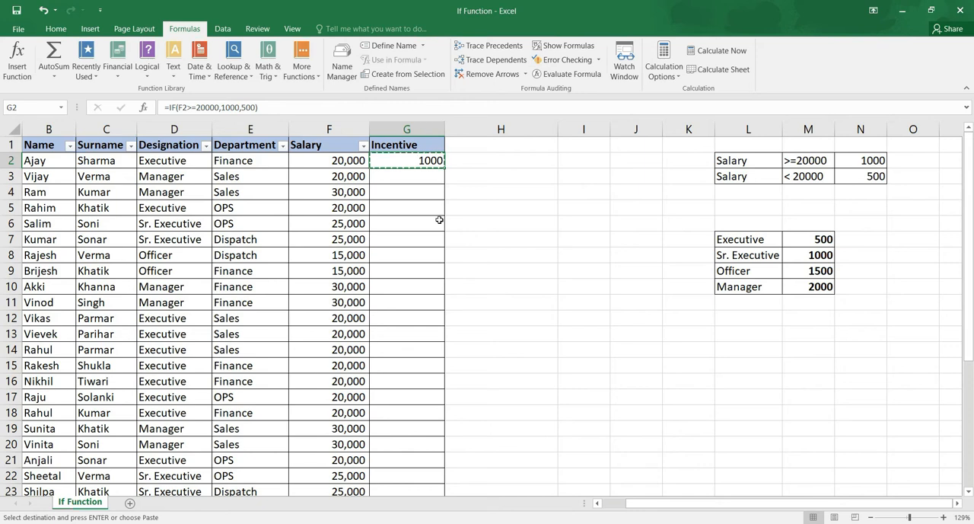
key(shift+Down)
key(shift+Down)
key(shift+Down)
key(shift+Down)
key(shift+Down)
key(shift+Down)
key(shift+Down)
key(shift+Down)
key(shift+Down)
key(shift+Down)
key(shift+Down)
key(shift+Down)
key(shift+Down)
key(shift+Down)
key(shift+Down)
key(shift+Down)
key(shift+Down)
key(shift+Down)
key(shift+Down)
key(shift+Down)
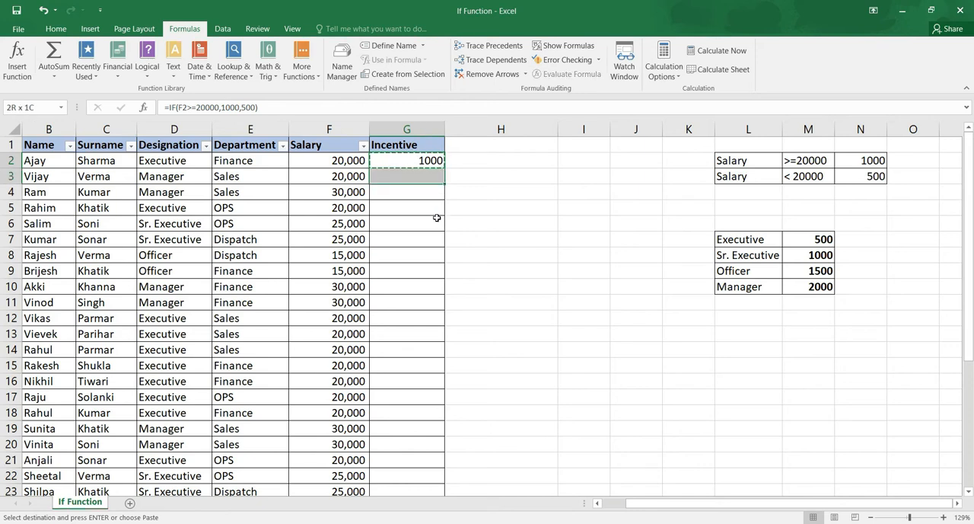
key(shift+Down)
key(shift+Down)
key(shift+Down)
key(shift+Down)
key(shift+Down)
key(shift+Down)
key(shift+Down)
key(shift+Down)
key(shift+Down)
key(shift+Down)
key(shift+Up)
key(shift+Up)
key(shift+Up)
key(shift+Up)
key(shift+Up)
key(shift+Up)
key(shift+Up)
key(shift+Up)
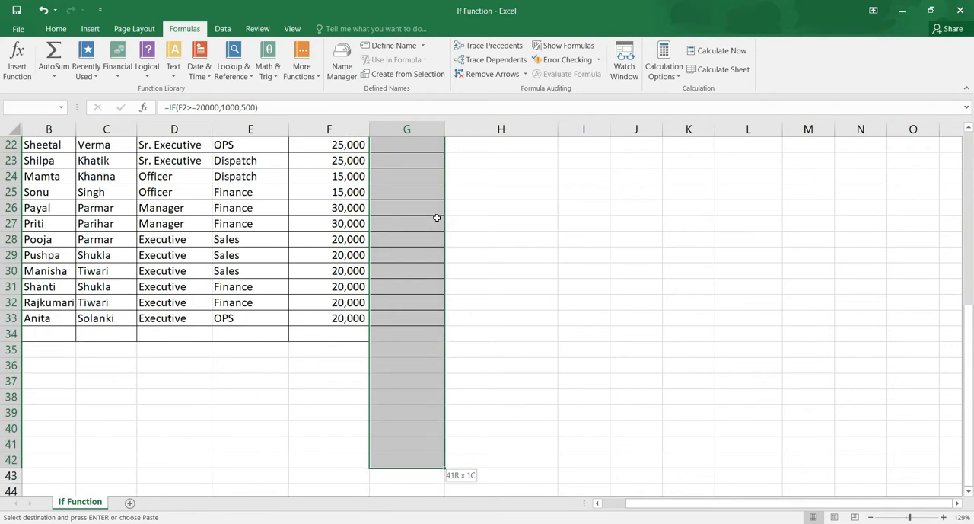
key(shift+Up)
key(shift+Up)
key(shift+Up)
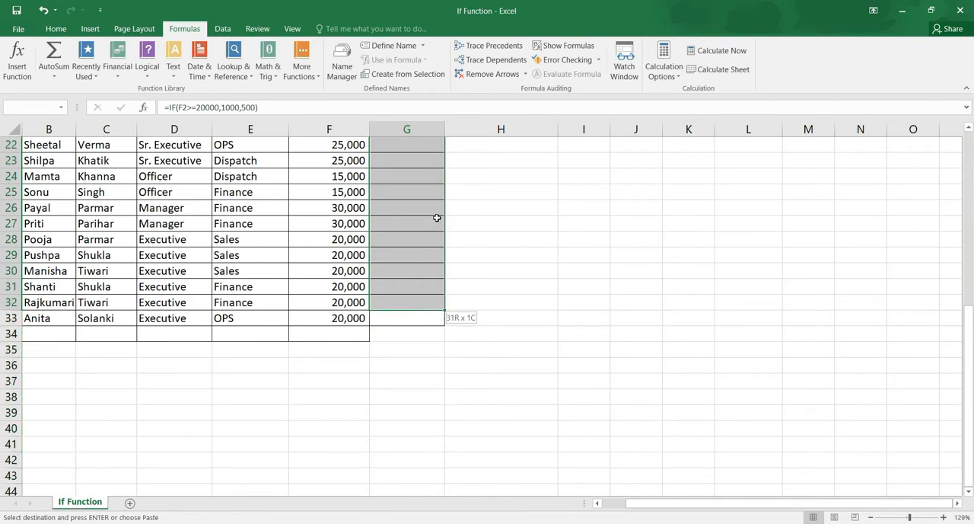
key(shift+Down)
key(Return)
Check the copied incentive formulas against the salaries, including the row 8 salary and incentive.
key(Up)
key(Down)
key(Down)
key(Down)
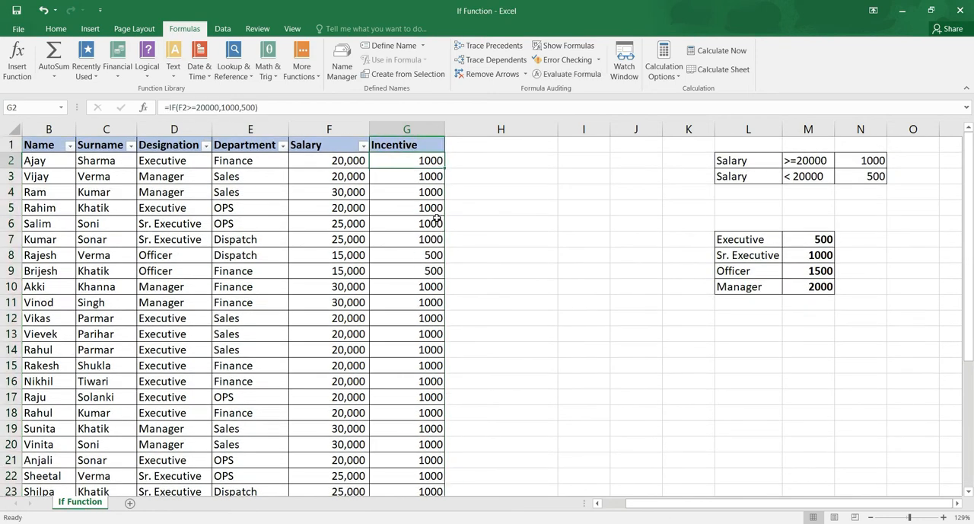
click(352, 257)
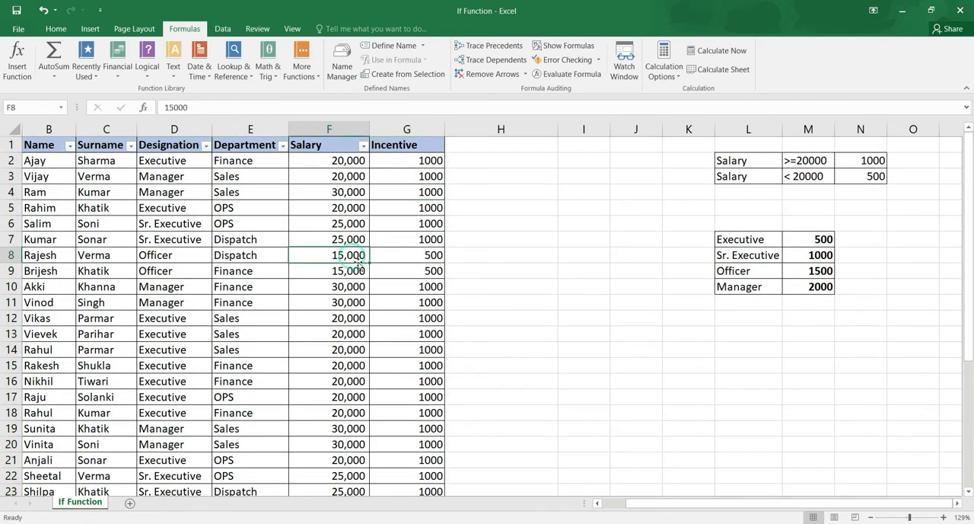
click(436, 256)
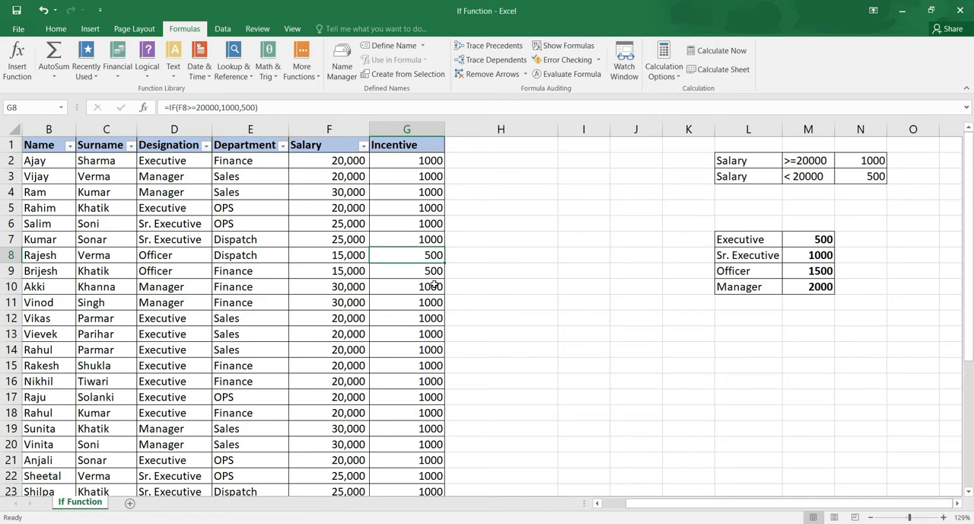
key(ctrl+Up)
key(Down)
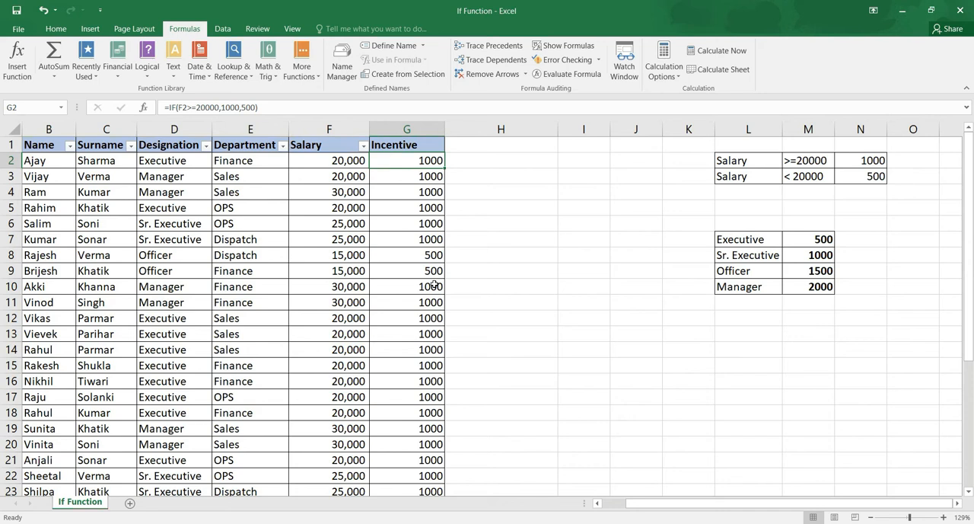
Select the designation names from Executive to Manager in L7:L10 to examine the designation-based incentive criteria.
key(Down)
key(Right)
key(Right)
key(Right)
key(Right)
key(Down)
key(Right)
key(Down)
key(Down)
key(Down)
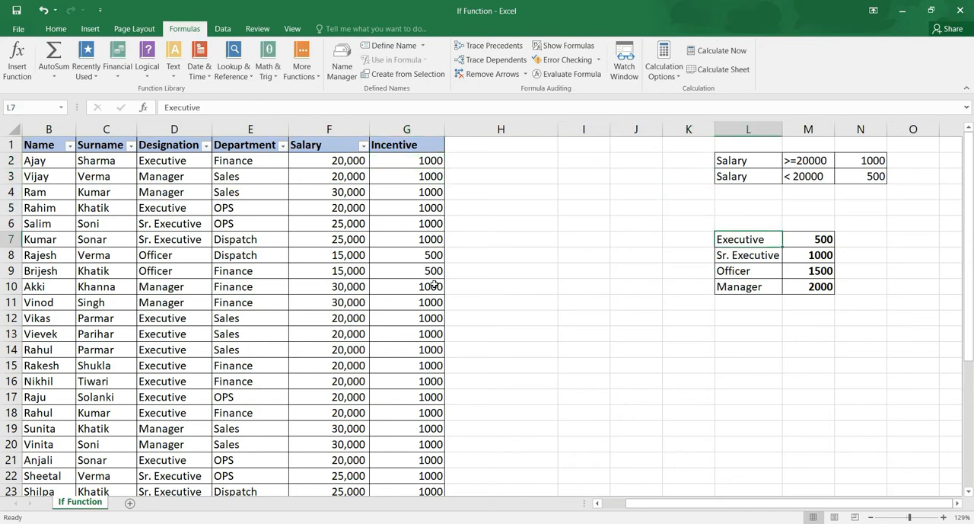
key(shift+Down)
key(shift+Down)
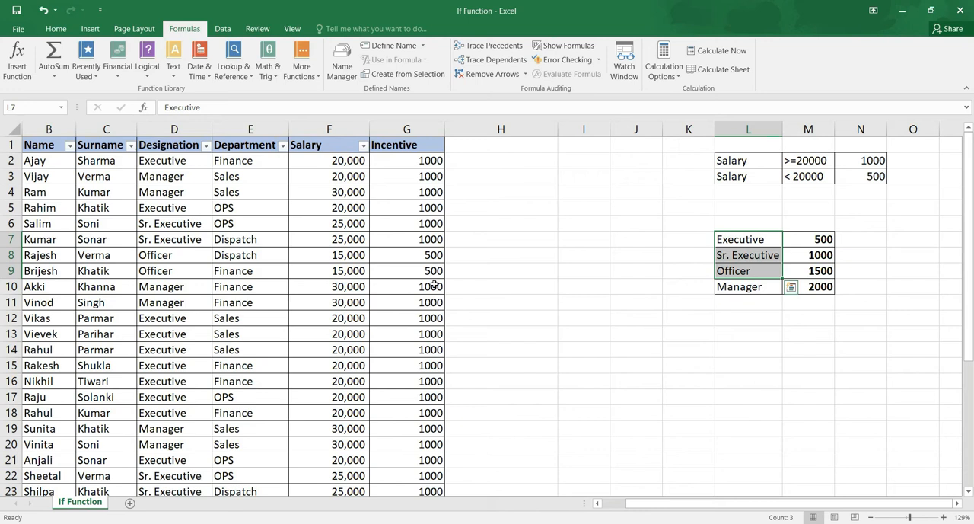
key(shift+Down)
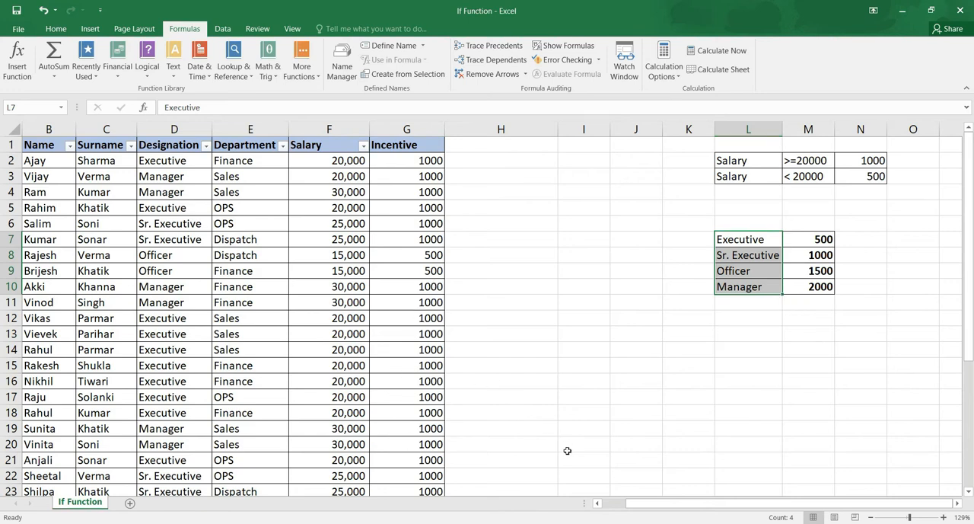
mouse_move(794, 307)
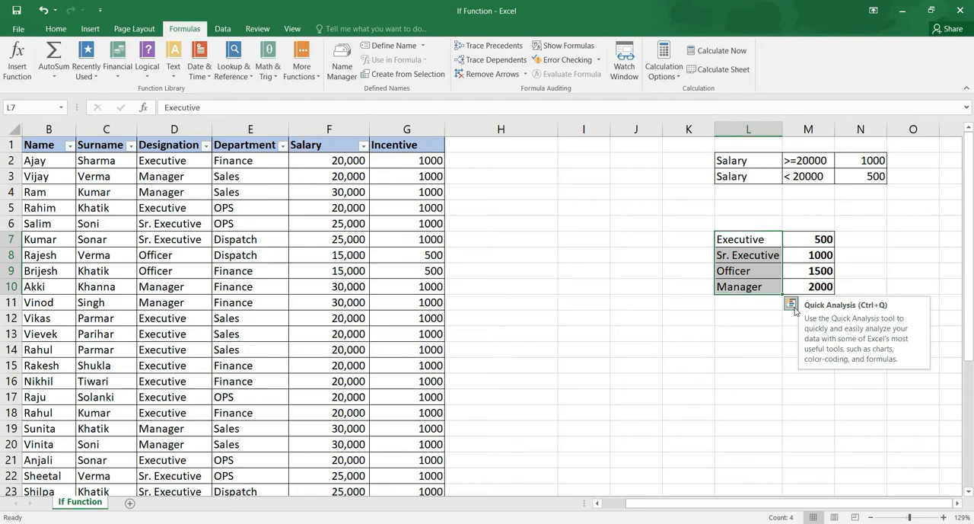
Clear the salary-based incentive formulas from G2 through G33 in the Incentive column.
click(440, 162)
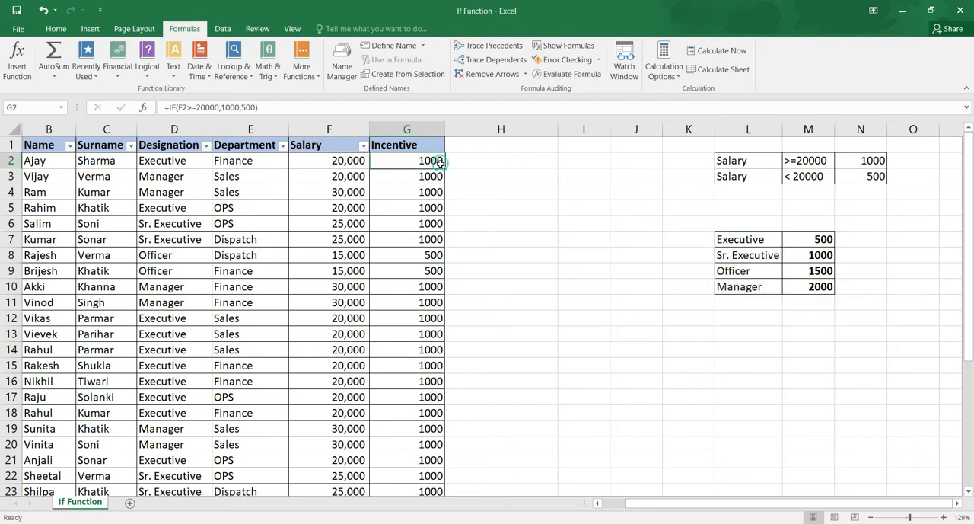
key(ctrl+shift+Down)
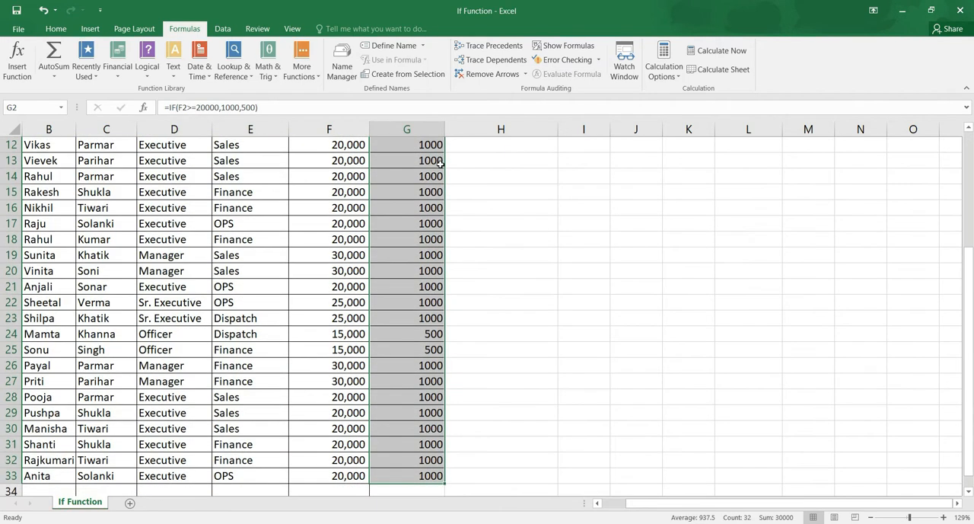
key(Delete)
key(Up)
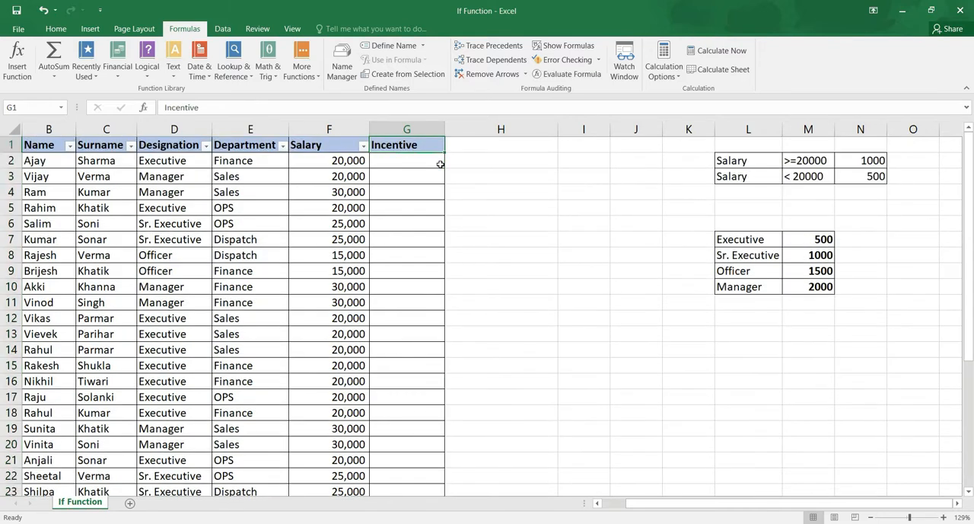
Begin an IF formula in G2 that returns 500 when designation D2 equals "Executive".
key(Down)
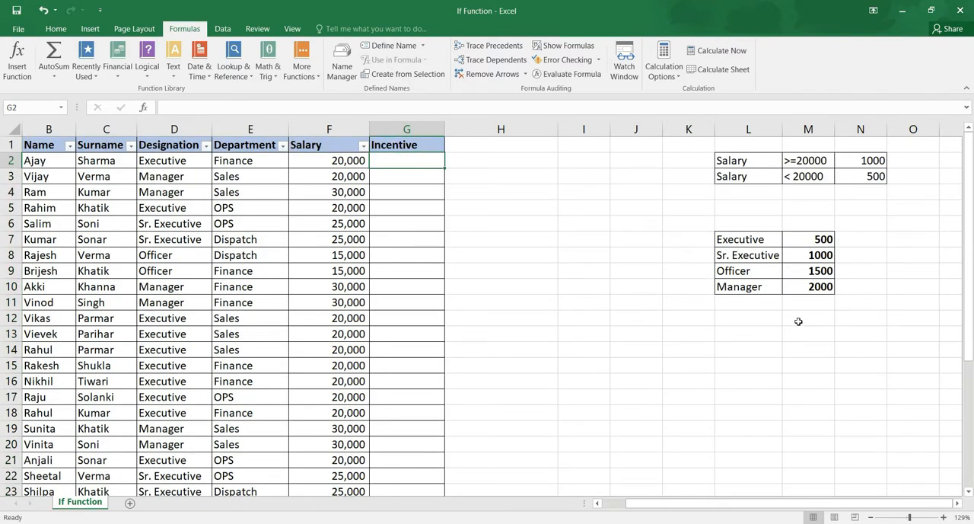
text(=)
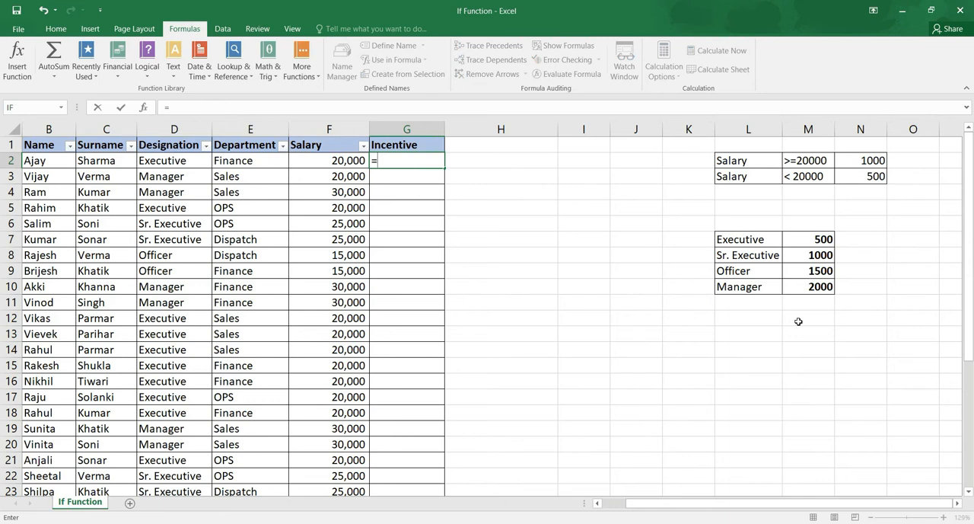
text(if)
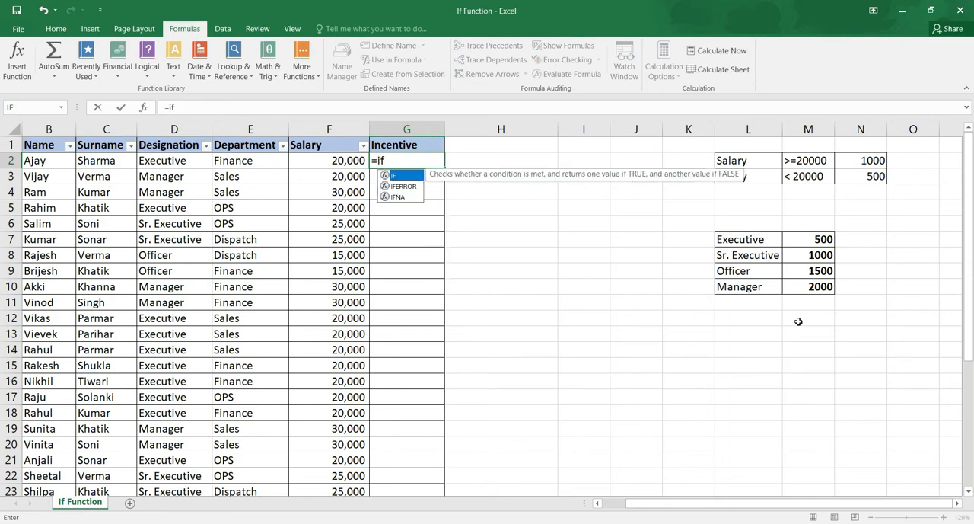
text(()
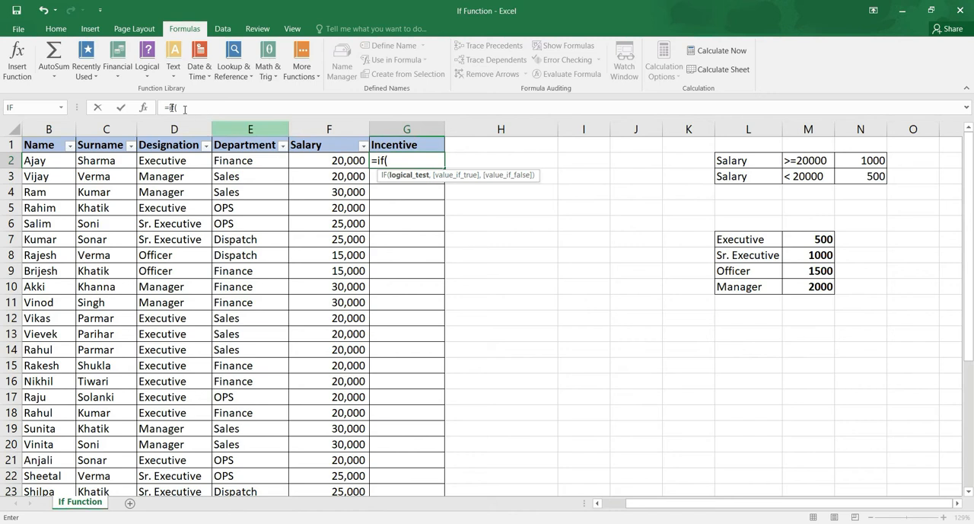
click(162, 161)
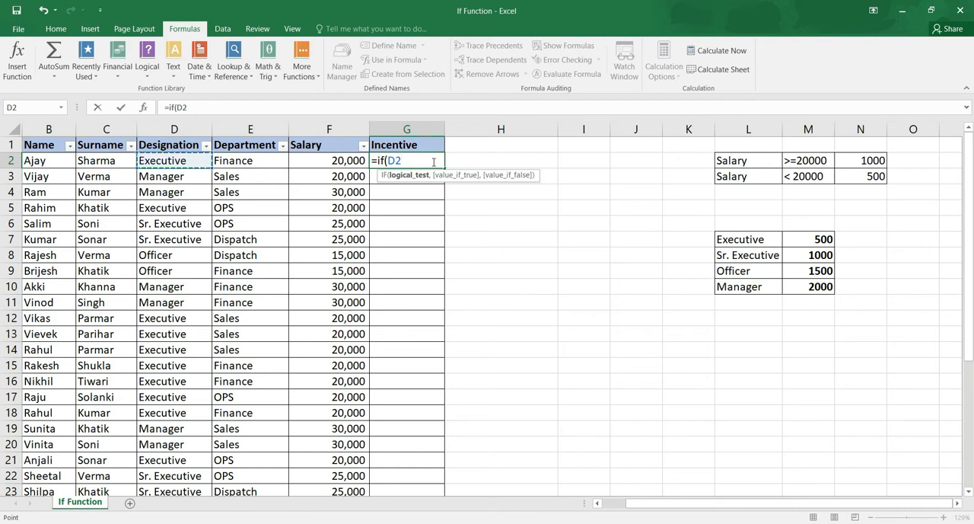
text(=)
text("Exec)
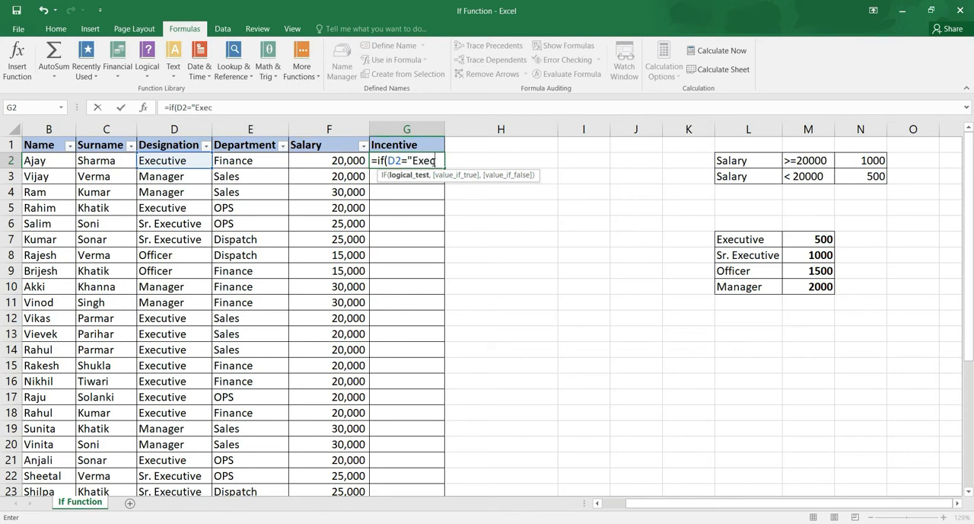
text(utive")
text(,)
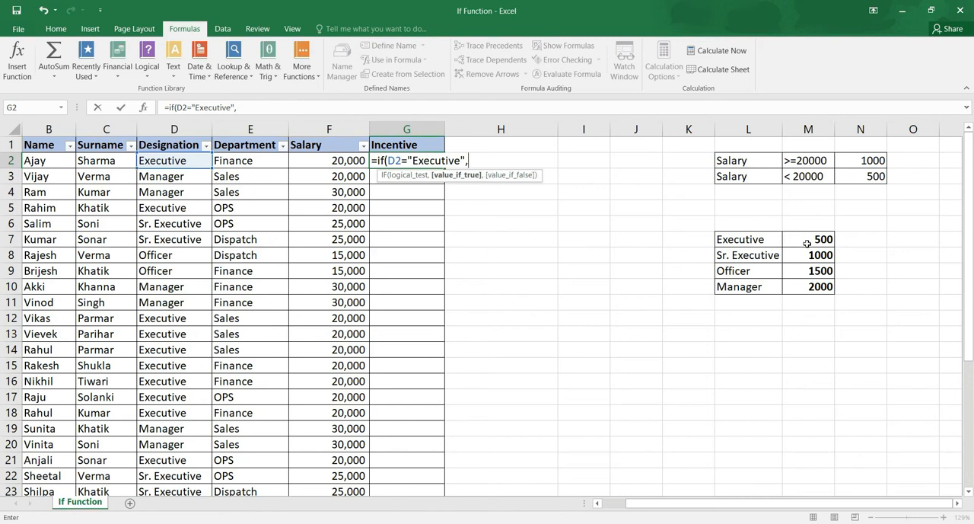
text(500,)
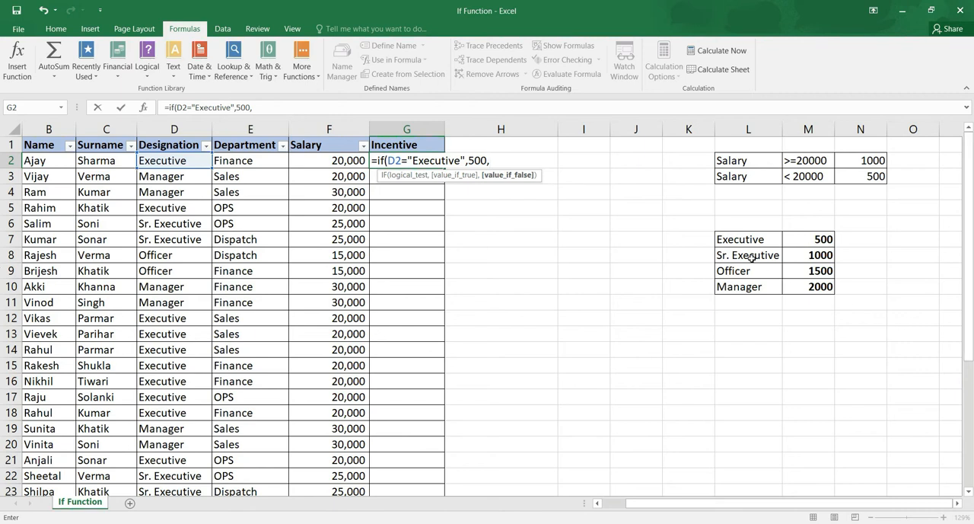
Nest a second IF in the G2 formula that returns 1000 when D2 equals "Sr. Executive".
text(i)
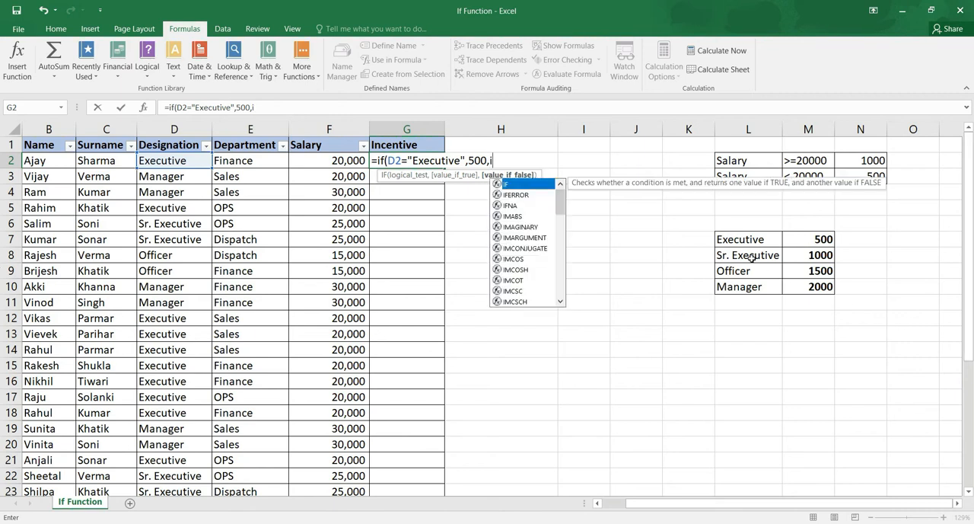
text(f()
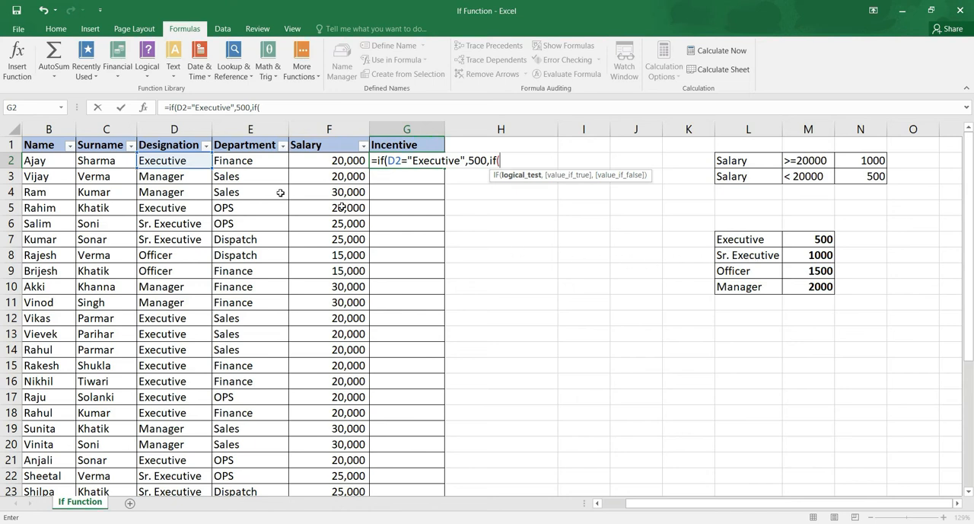
click(190, 162)
text(=)
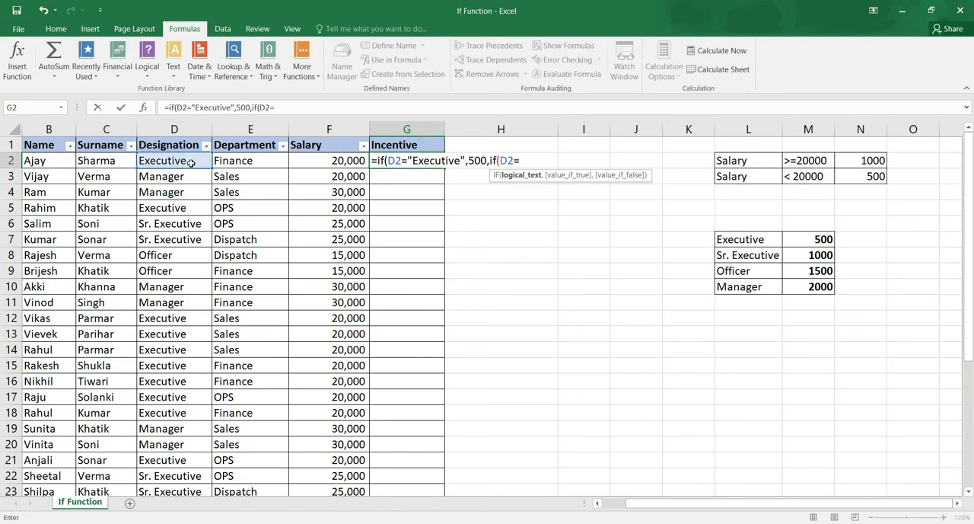
text("Sr. Executive",)
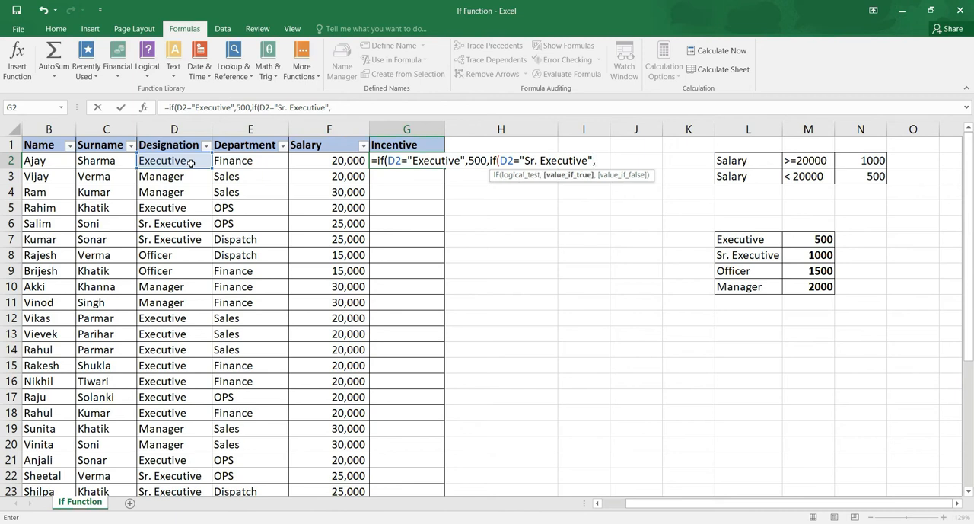
text(1000,)
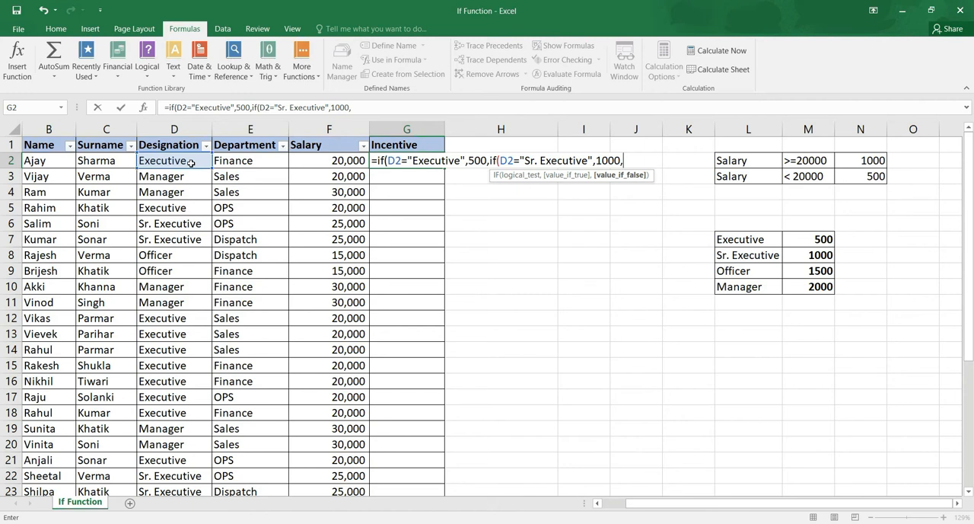
Nest a third IF in the G2 formula that returns 1500 when D2 equals "officer".
text(if)
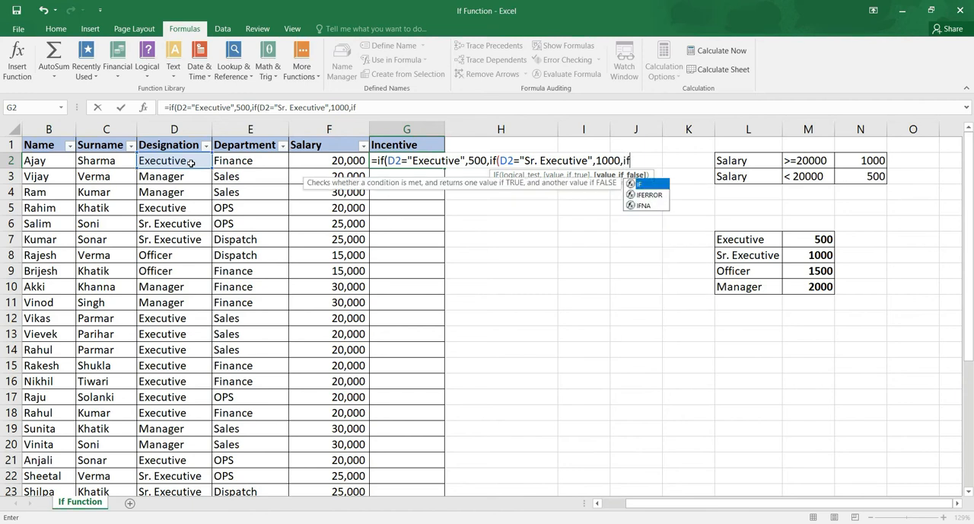
text(()
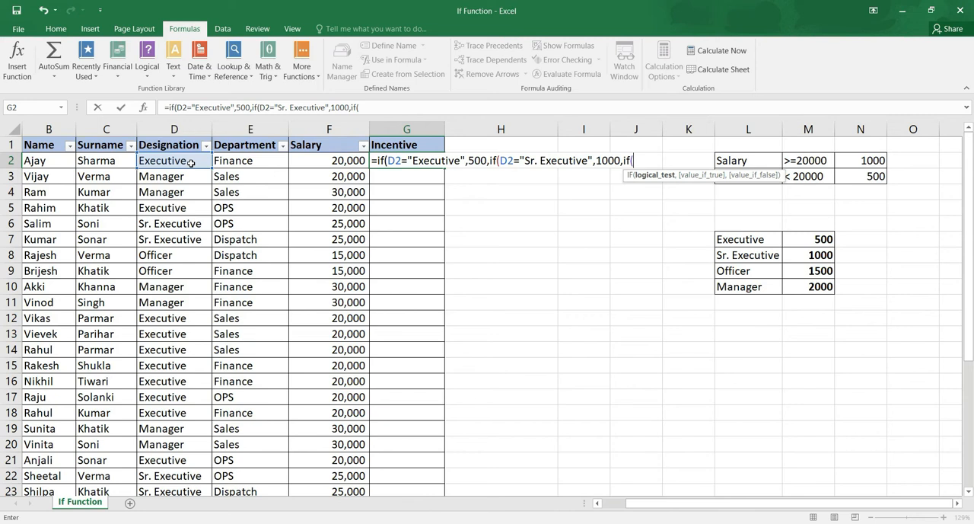
click(187, 160)
text(=)
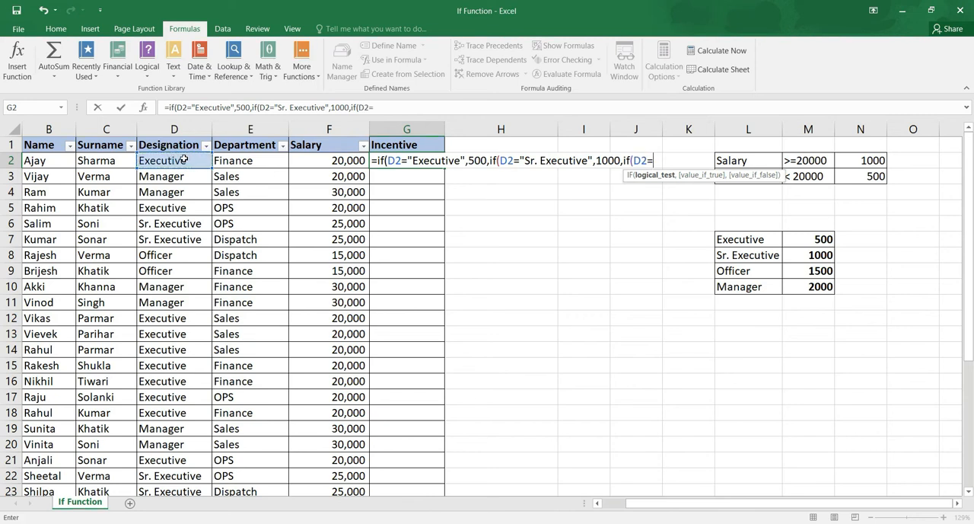
text("officer",1500)
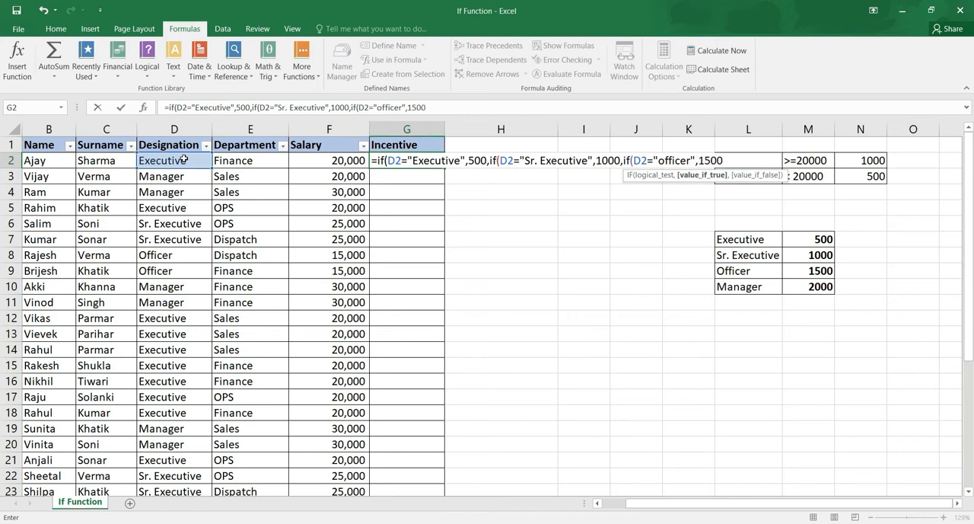
text(,)
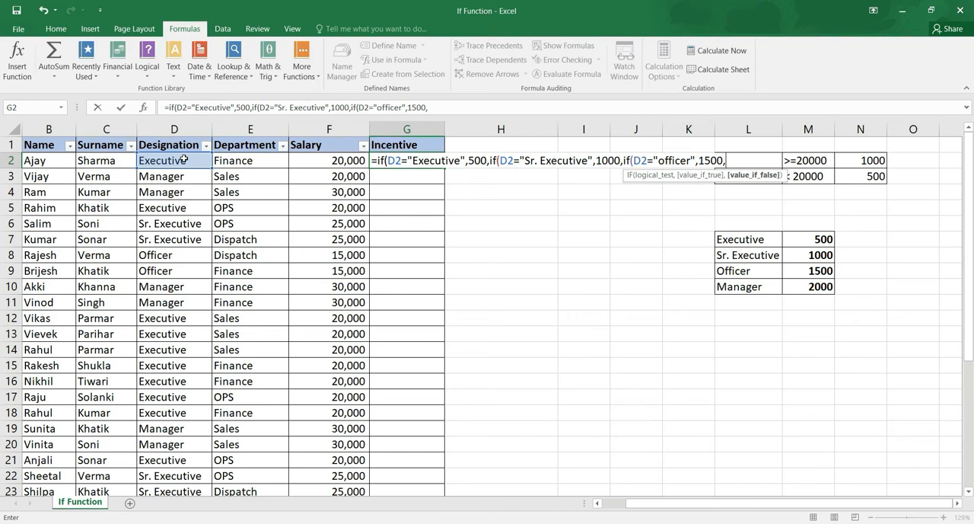
Nest a fourth IF returning 2000 when D2 equals "Manager" and 0 otherwise, then close all parentheses and confirm the G2 formula.
text(if()
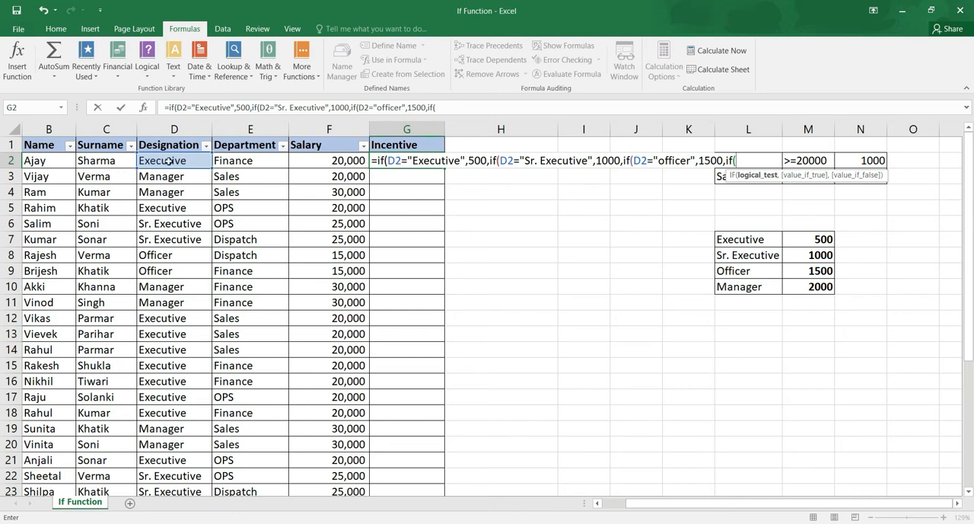
click(172, 161)
text(=)
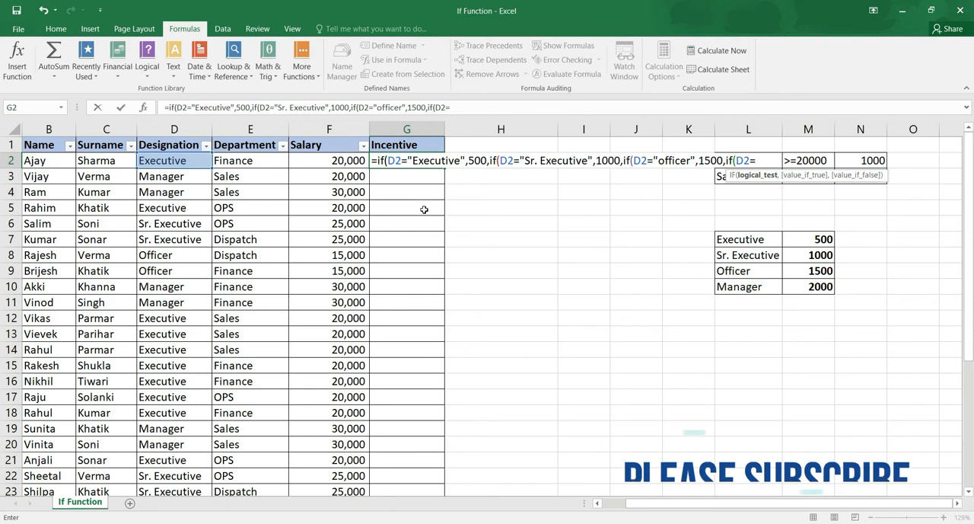
text("Manager")
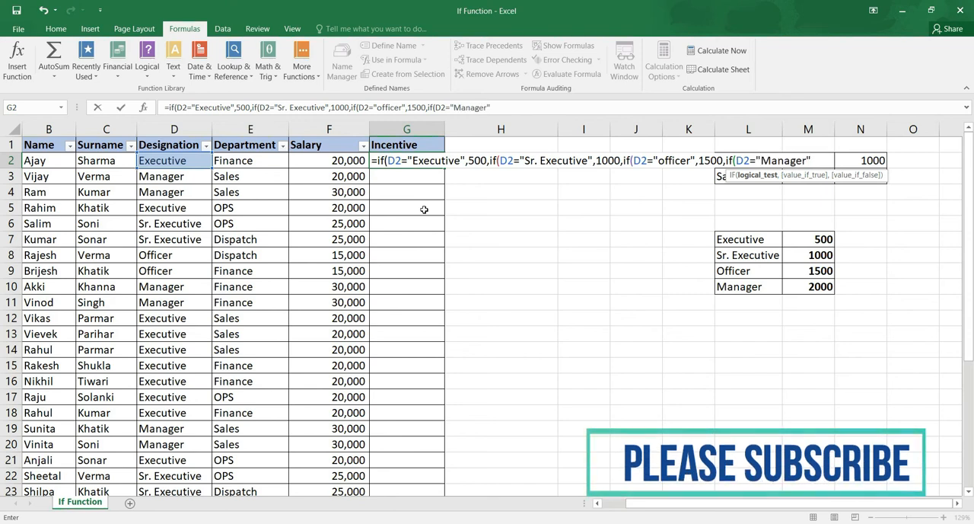
text(,2000)
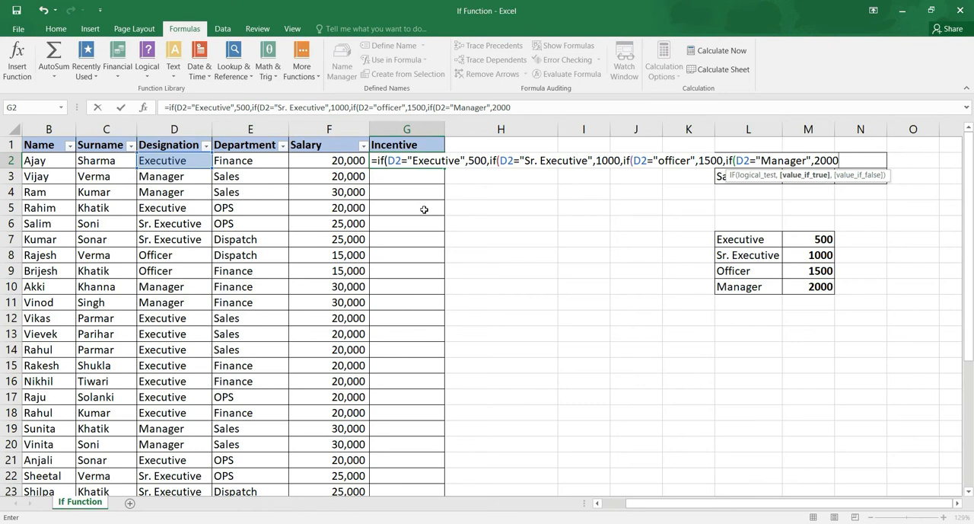
text(,0)
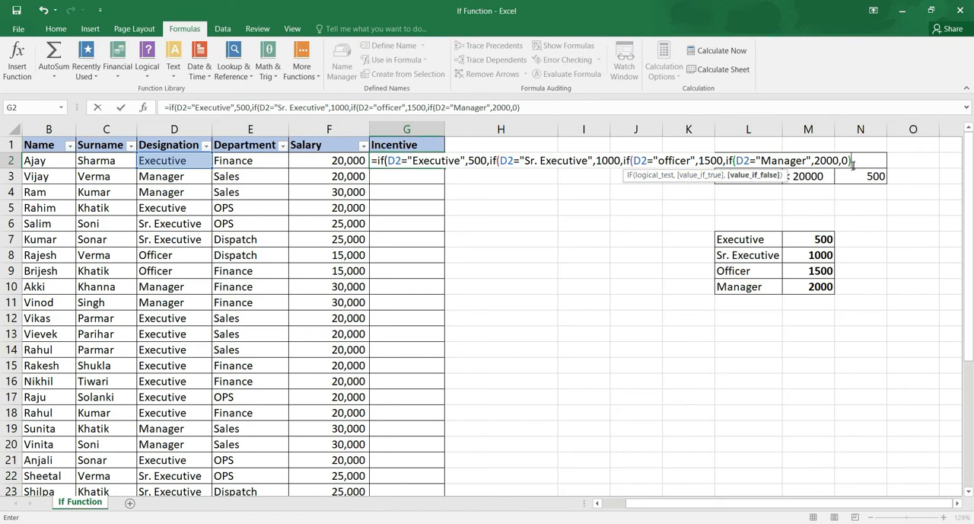
text())))
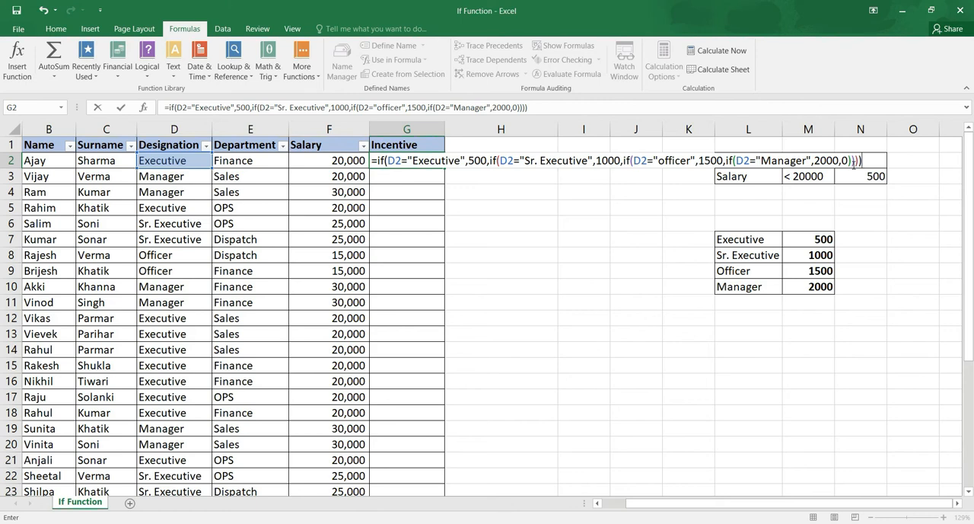
key(Return)
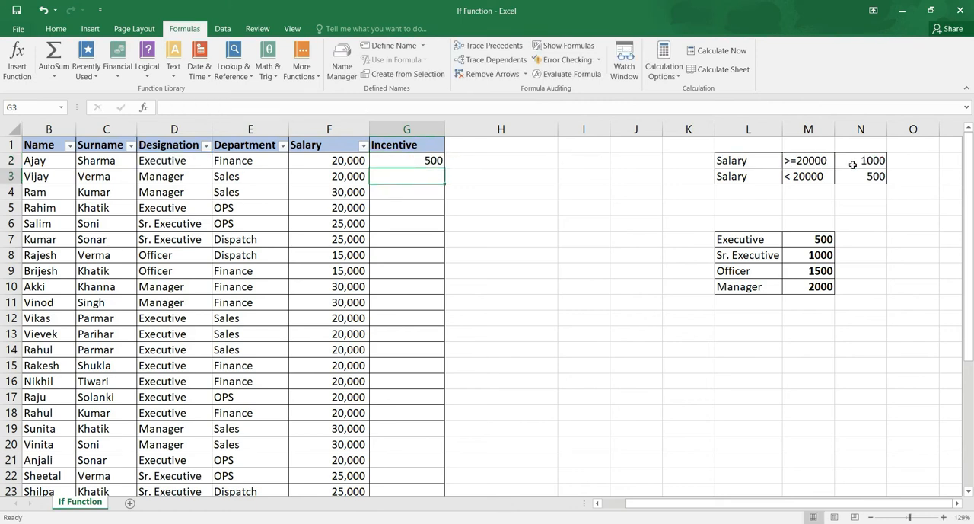
Copy the nested IF formula from G2 down the Incentive column through G33.
key(Up)
key(ctrl+c)
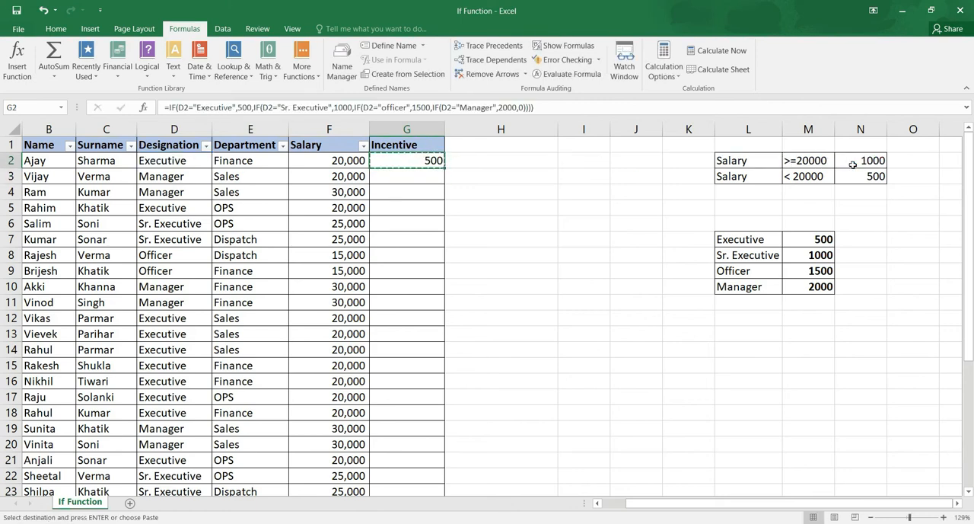
key(shift+Down)
key(shift+Down)
key(shift+Down)
key(shift+Down)
key(shift+Down)
key(shift+Down)
key(shift+Down)
key(shift+Down)
key(shift+Down)
key(shift+Down)
key(shift+Down)
key(shift+Down)
key(shift+Down)
key(shift+Down)
key(shift+Down)
key(shift+Down)
key(shift+Down)
key(shift+Down)
key(shift+Down)
key(shift+Down)
key(shift+Down)
key(shift+Down)
key(shift+Down)
key(shift+Down)
key(shift+Down)
key(shift+Down)
key(shift+Down)
key(shift+Down)
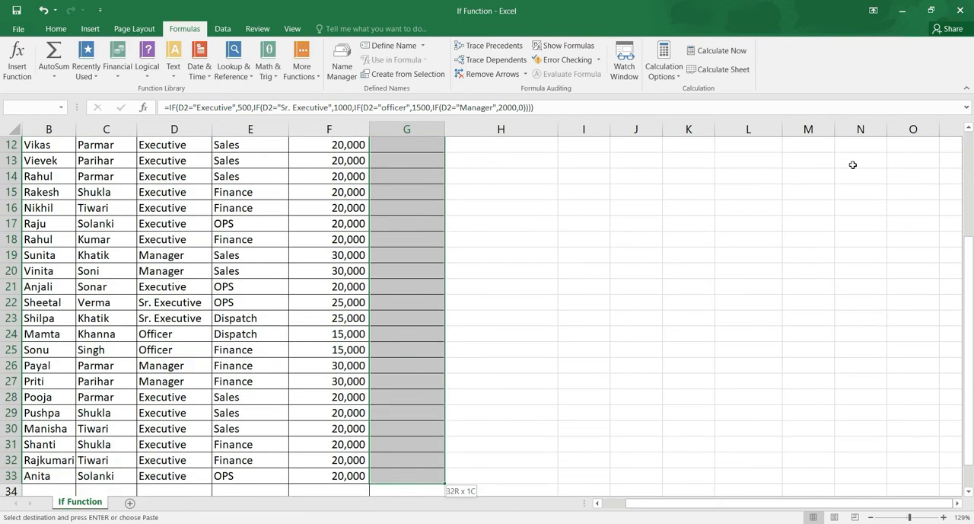
key(Return)
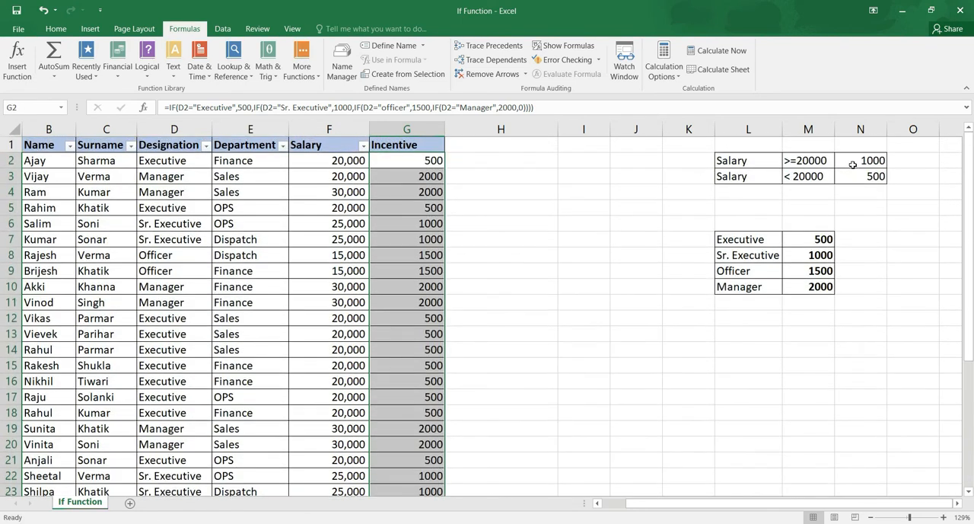
Check the copied designation-based formulas in G2, G4, G3 and G6 against the incentive criteria.
key(Up)
key(Down)
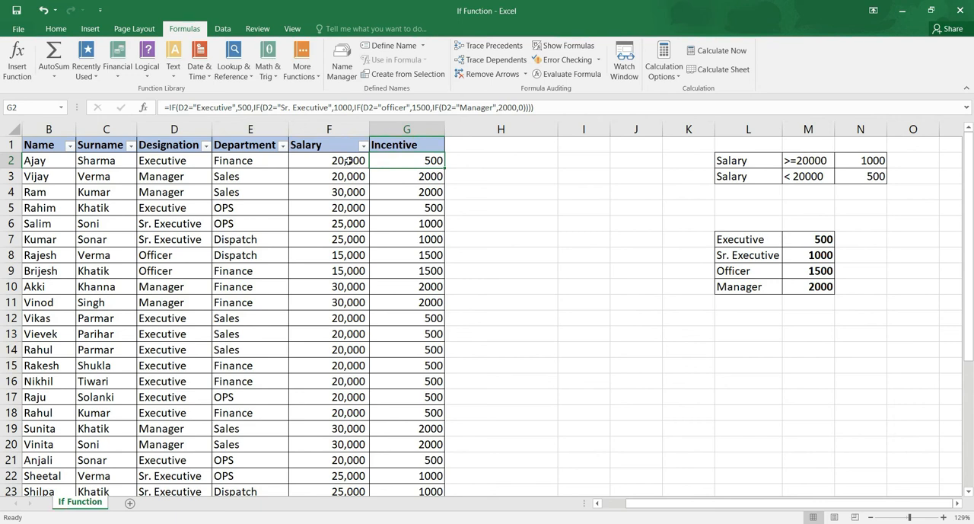
click(427, 187)
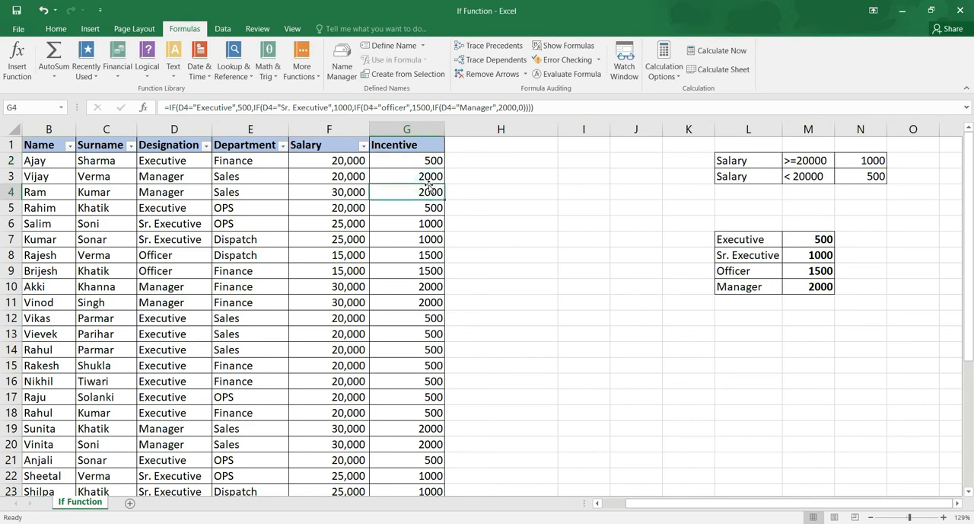
click(421, 176)
click(437, 224)
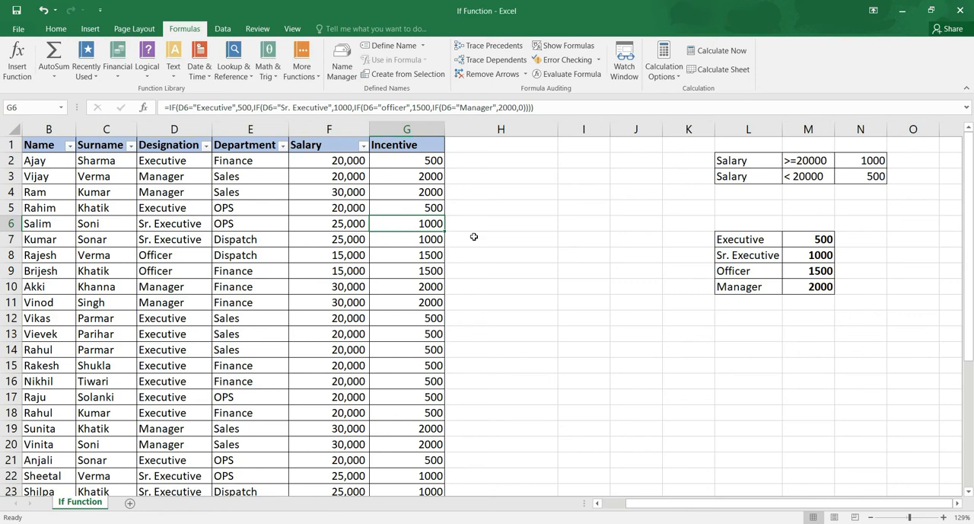